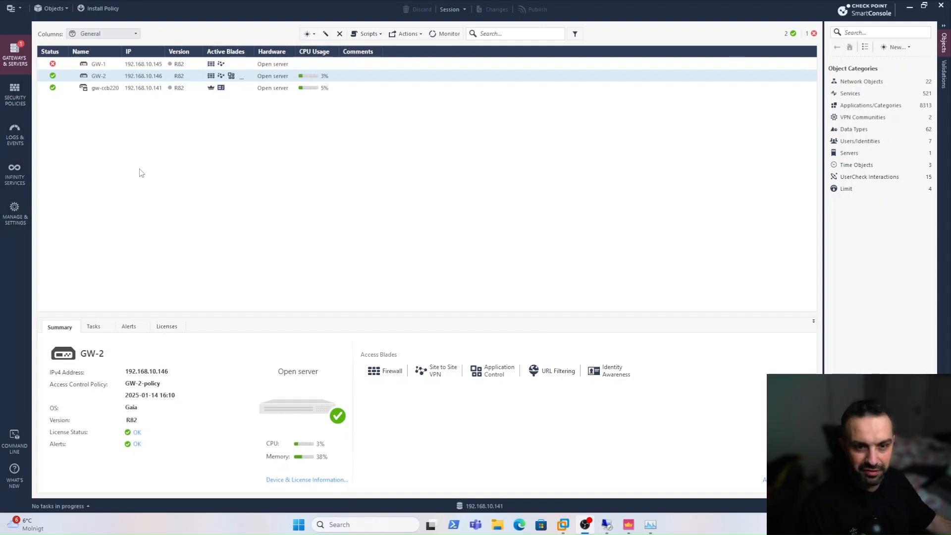
- Examine the HTTPS Inspection settings of gateway GW-2, and leave them without saving
double_click(102, 77)
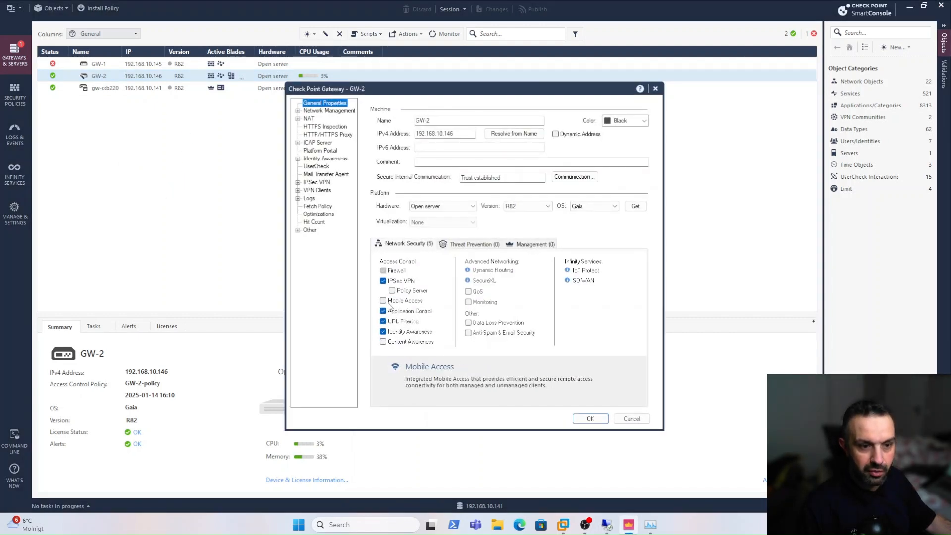
left_click(331, 128)
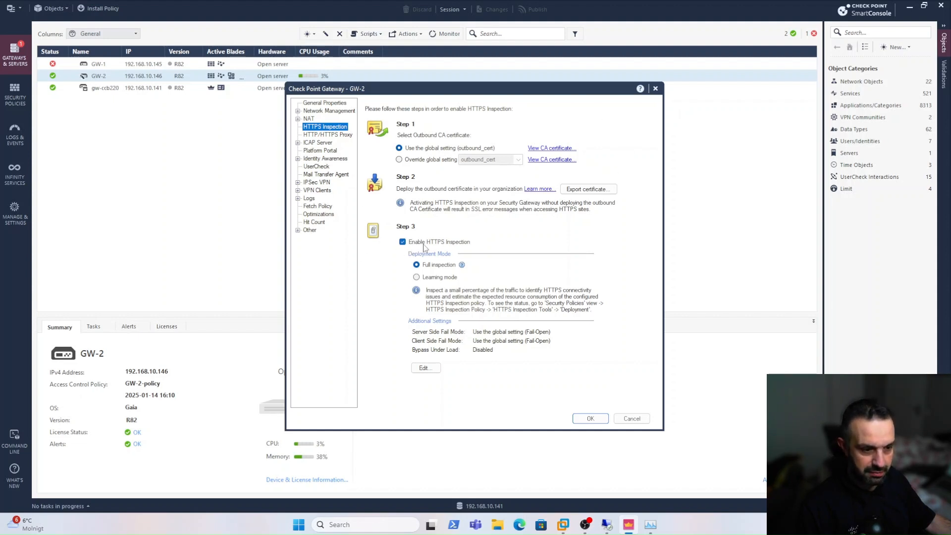
left_click(632, 419)
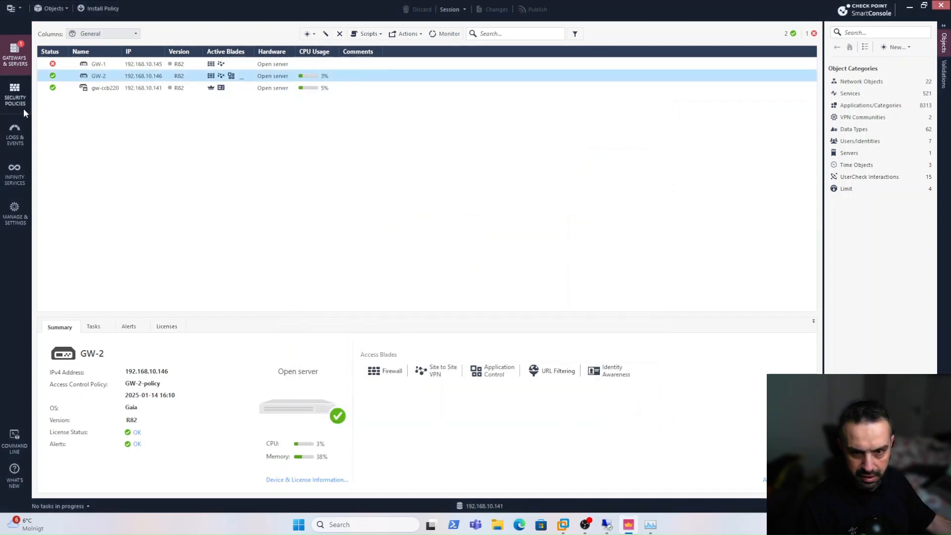
- Open the App-Control layer of GW-2-policy and add a new rule above rule 1
left_click(13, 93)
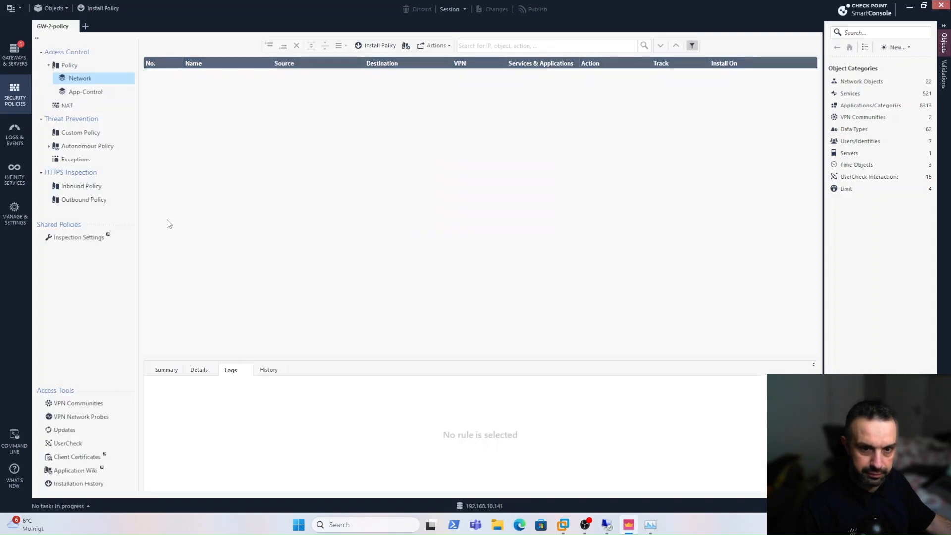
left_click(101, 93)
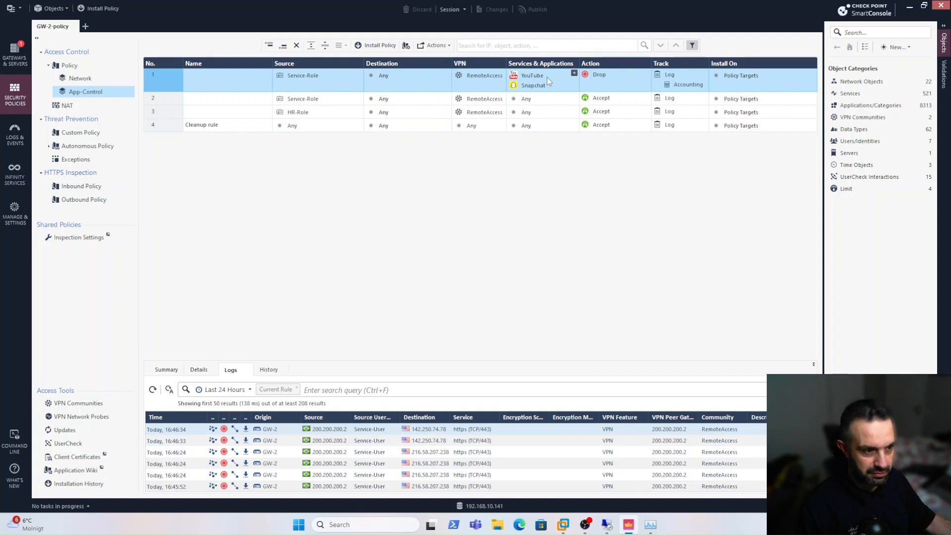
mouse_move(545, 88)
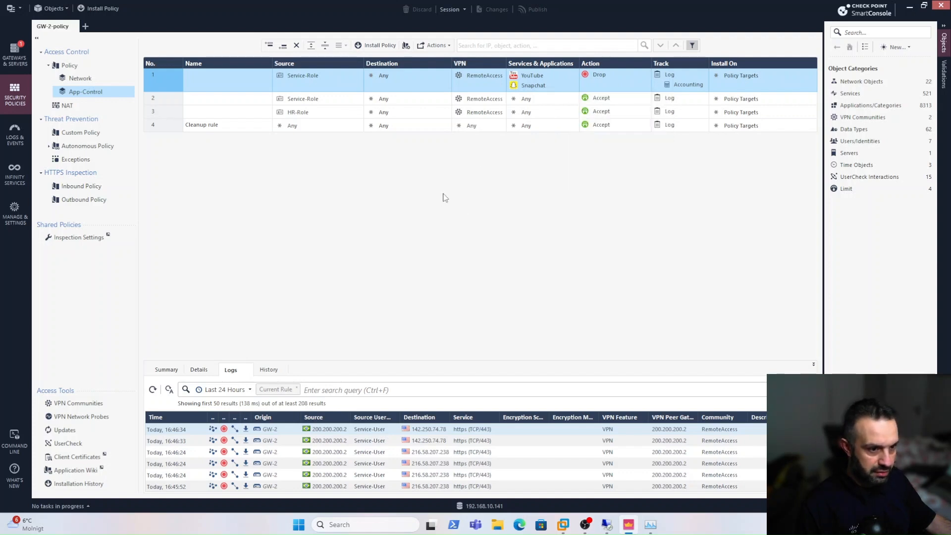
right_click(171, 76)
mouse_move(203, 85)
left_click(255, 88)
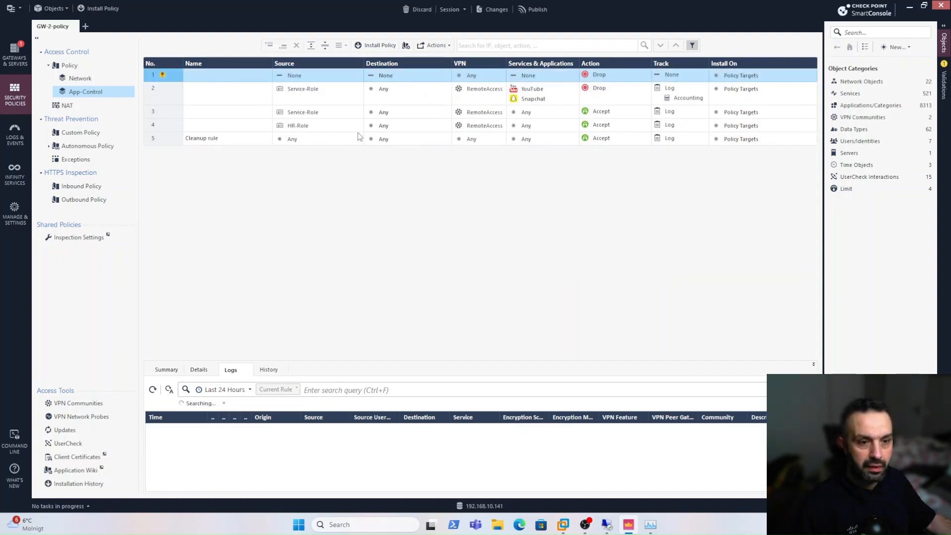
- Set the new rule's source to Service-Role, copied from the rule below, and its destination to Any
left_click_drag(305, 92, 305, 76)
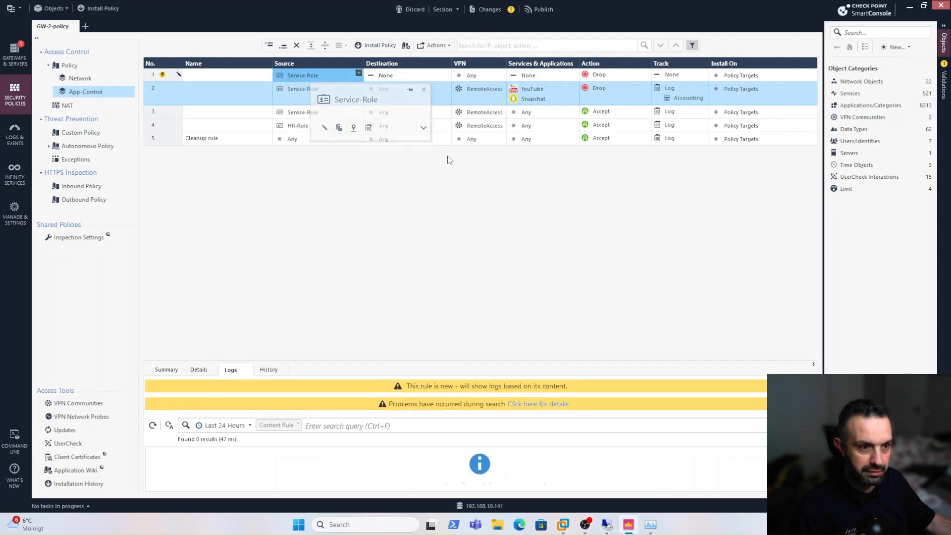
left_click(397, 75)
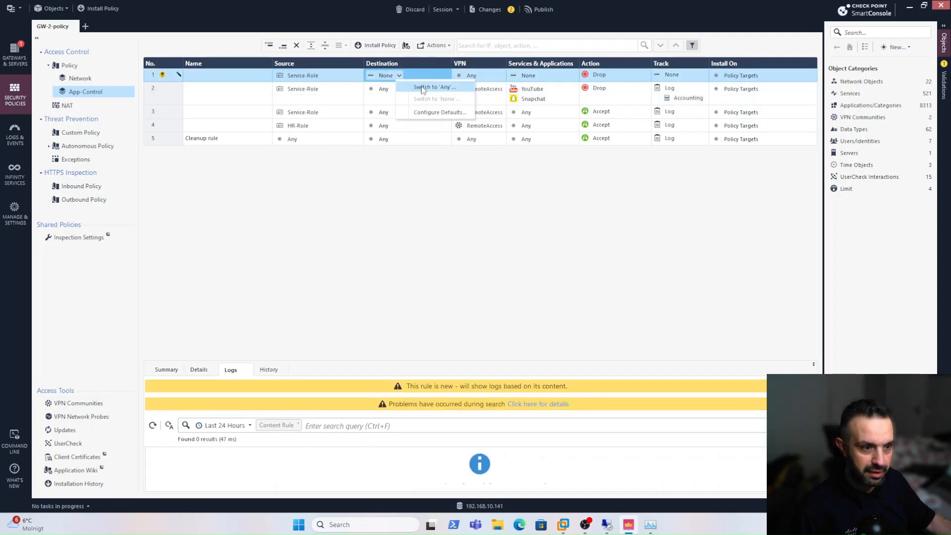
left_click(449, 87)
- Restrict the new rule's VPN column to the specific RemoteAccess community
left_click(473, 91)
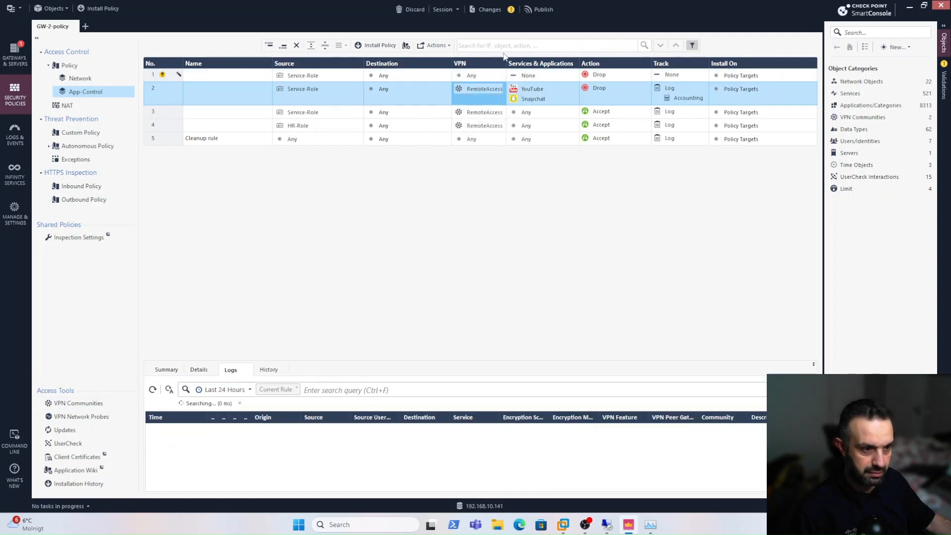
left_click(476, 77)
right_click(476, 77)
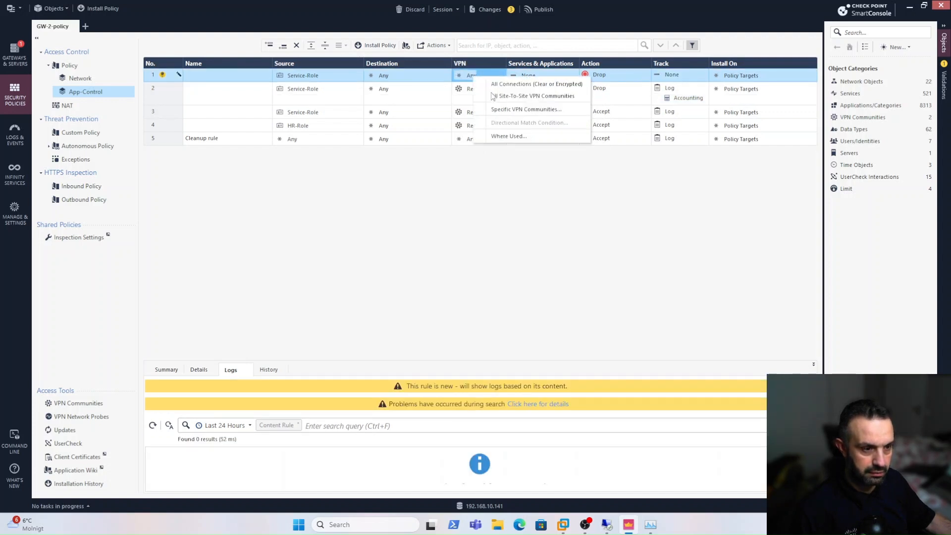
left_click(497, 110)
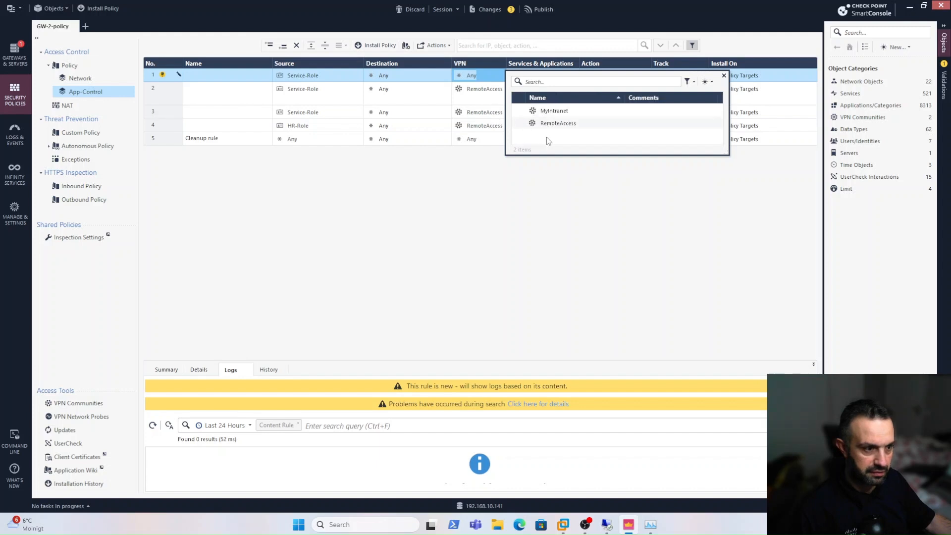
left_click(525, 124)
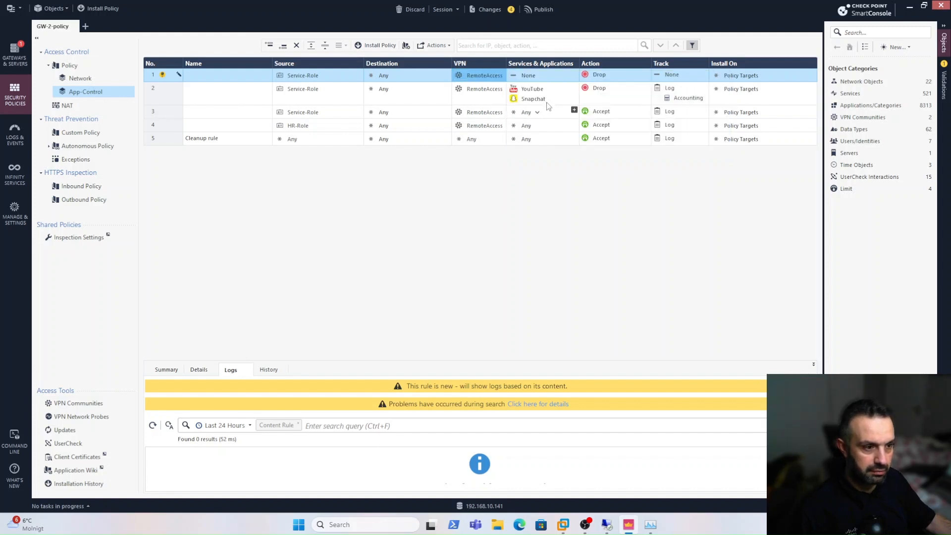
- Add the Critical Risk category to the new rule's services and applications
left_click(574, 74)
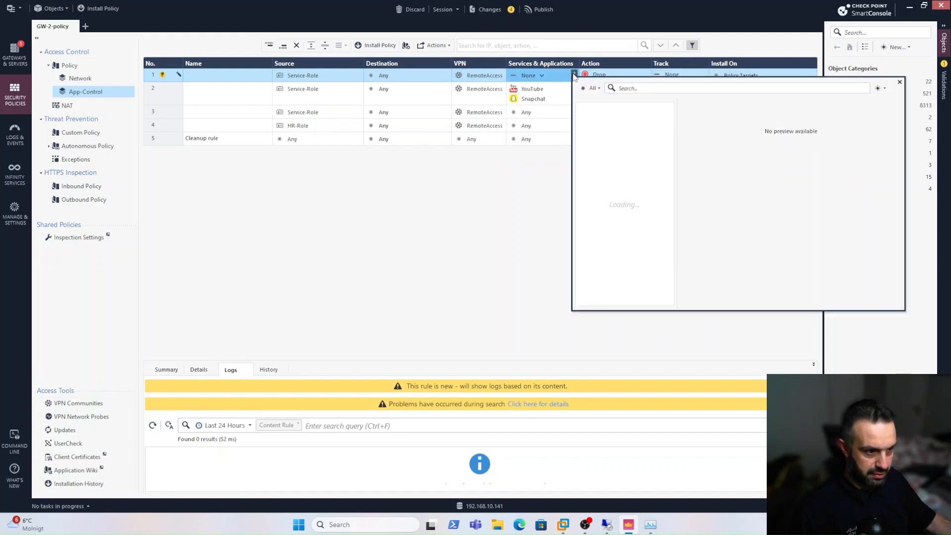
left_click(599, 89)
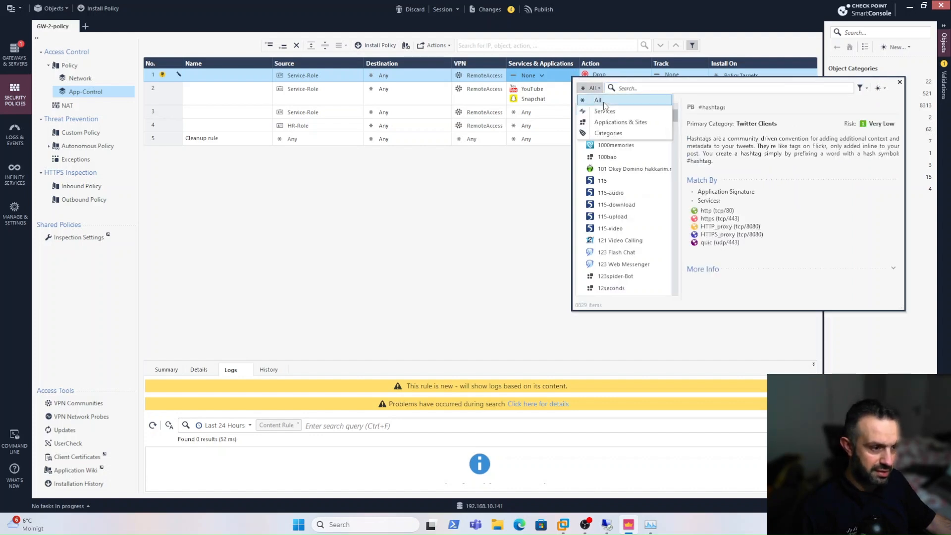
left_click(613, 133)
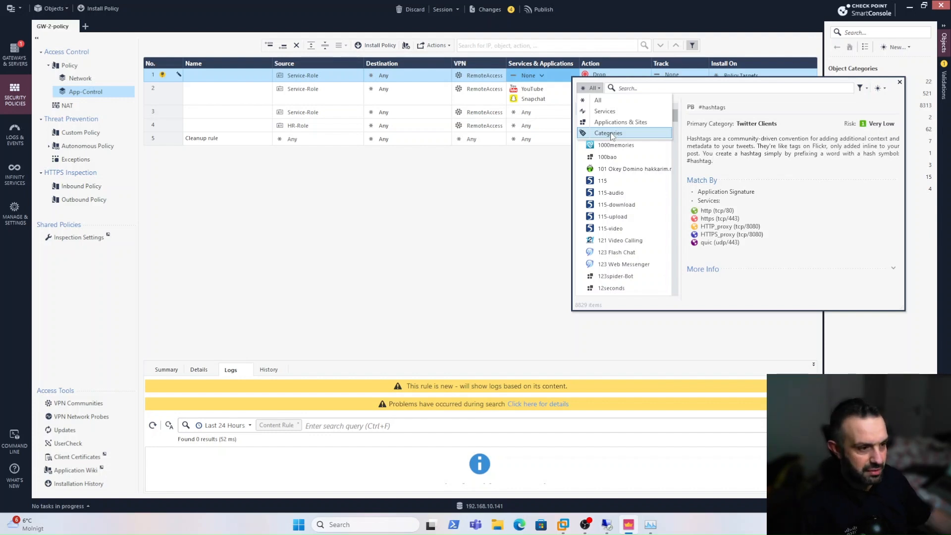
left_click(612, 134)
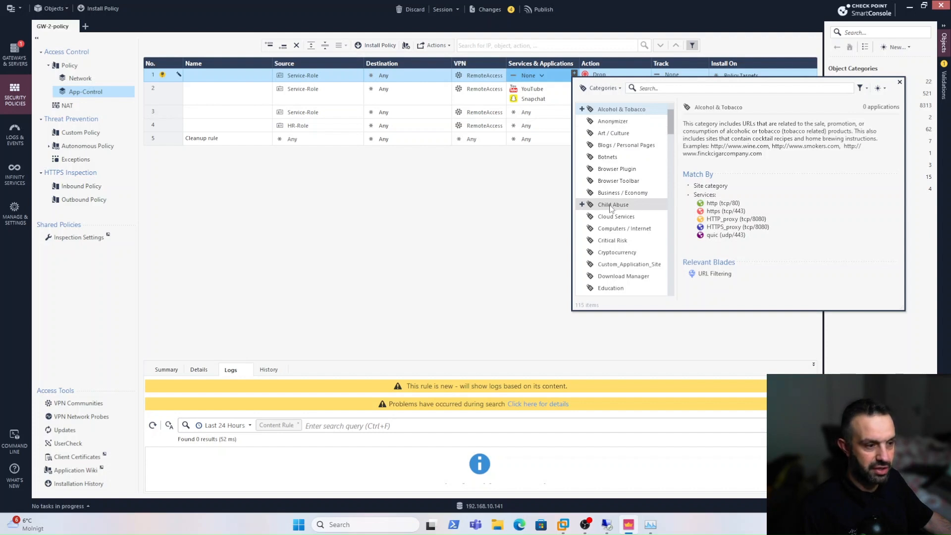
left_click(614, 241)
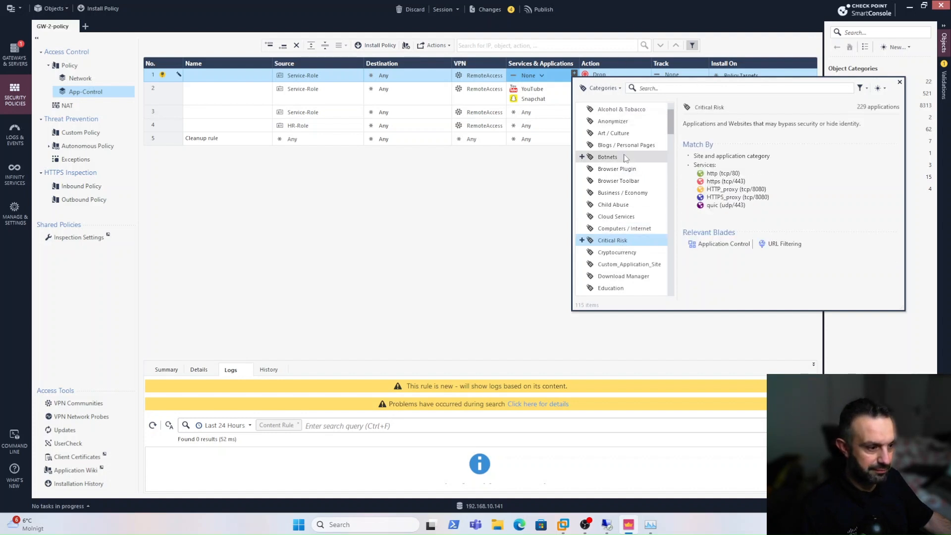
left_click(583, 241)
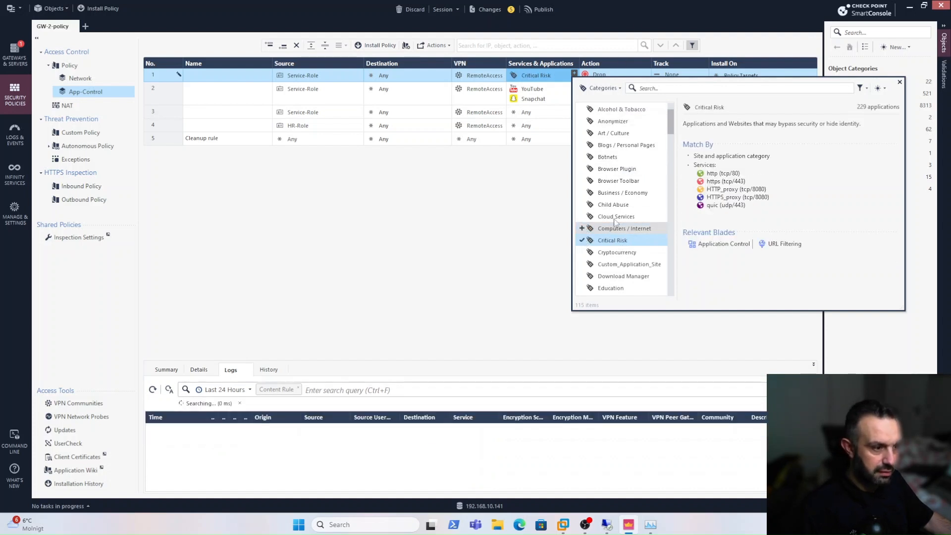
- Add the News / Media category to the new rule and set its tracking to Log
left_click(657, 89)
type("new")
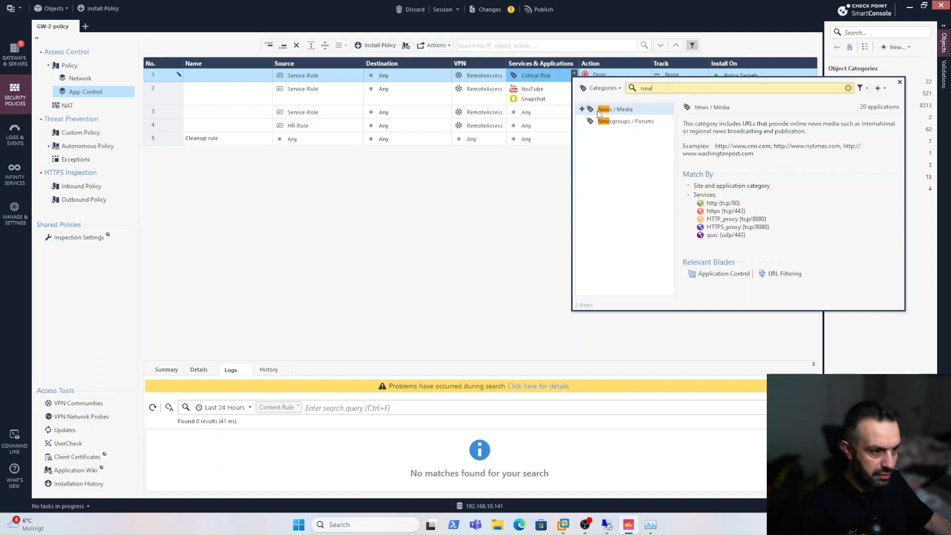
left_click(582, 109)
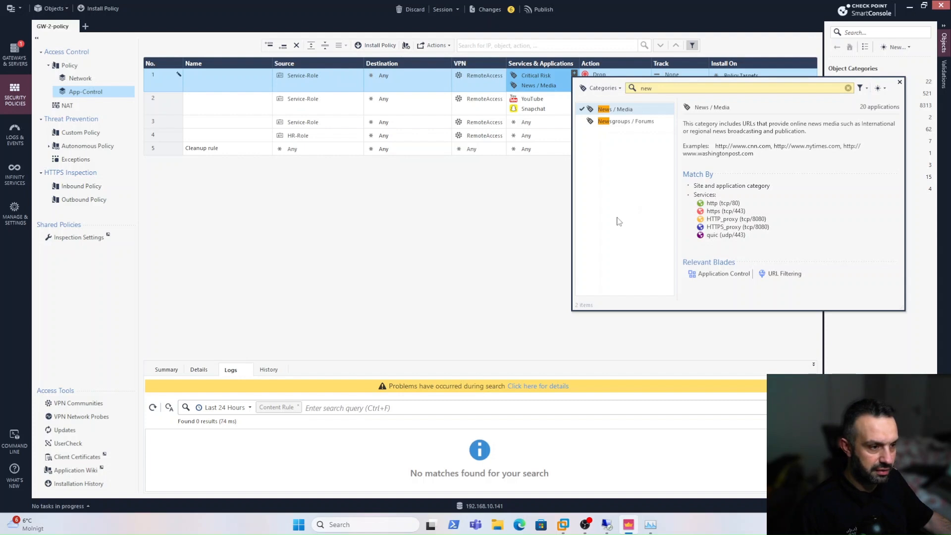
left_click(899, 82)
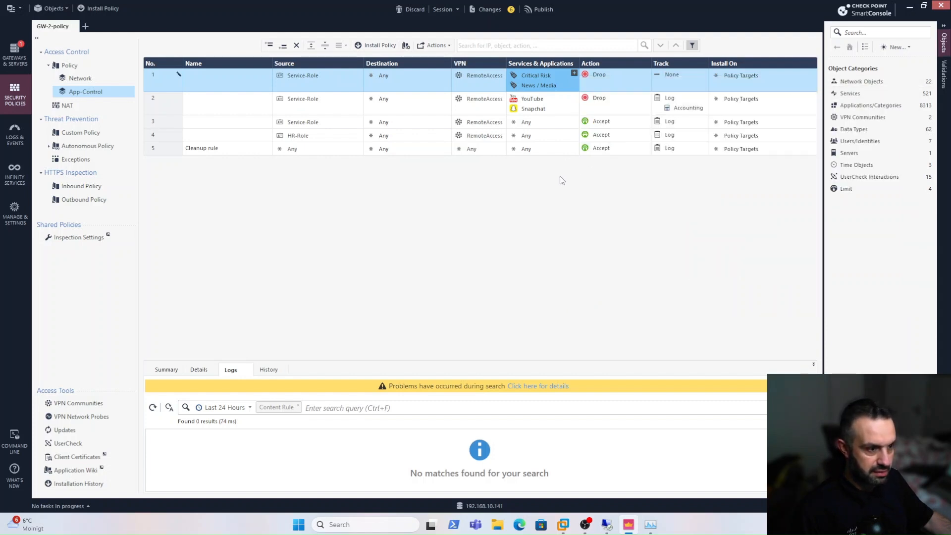
left_click(673, 76)
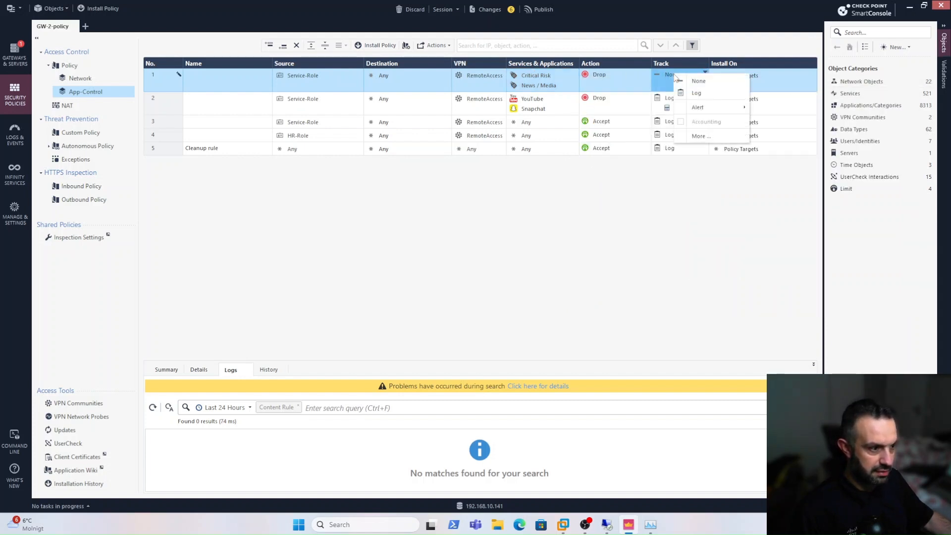
left_click(697, 93)
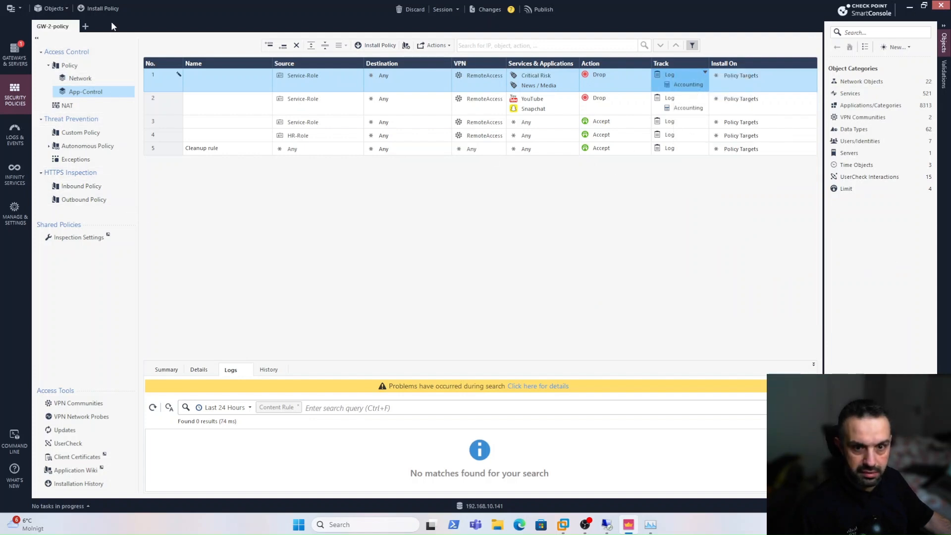
- Publish the changes and install the Access Control policy GW-2-policy on gateway GW-2
left_click(111, 7)
left_click(509, 322)
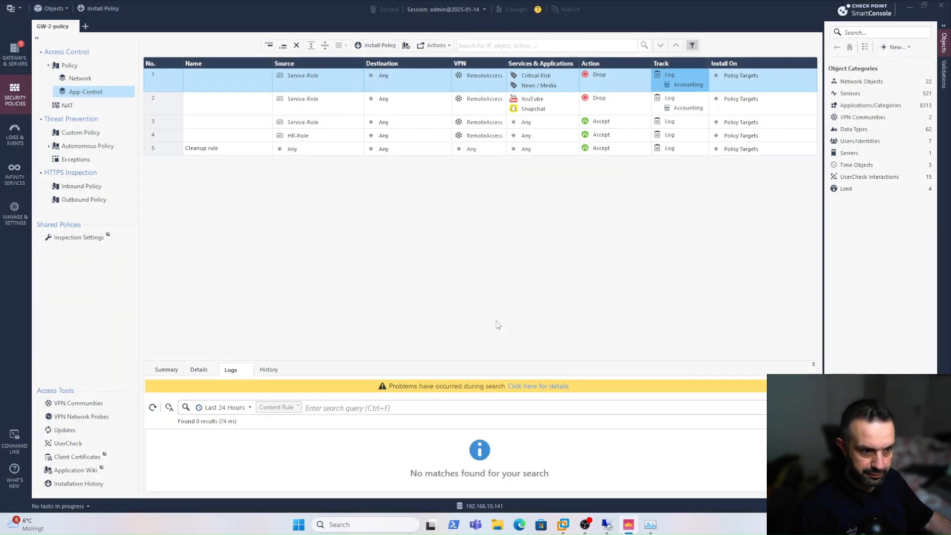
left_click(475, 144)
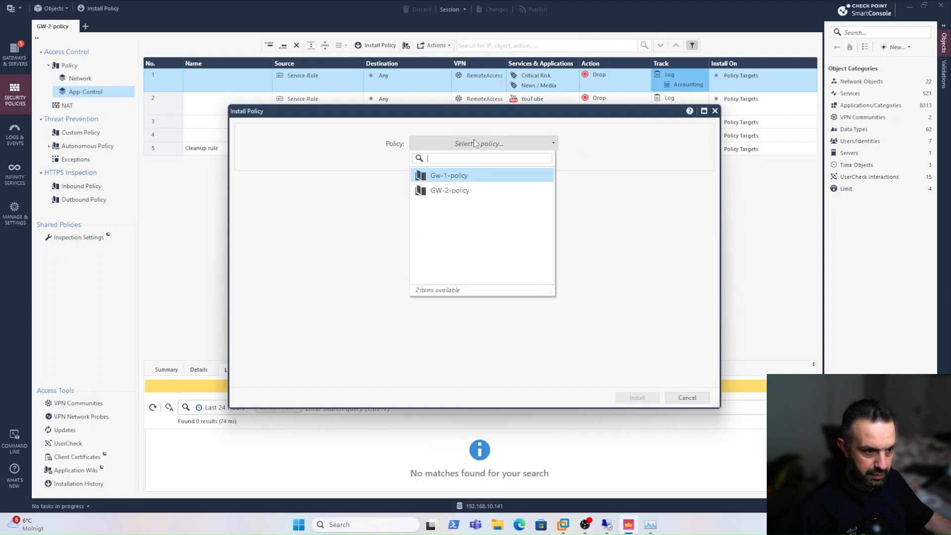
left_click(450, 191)
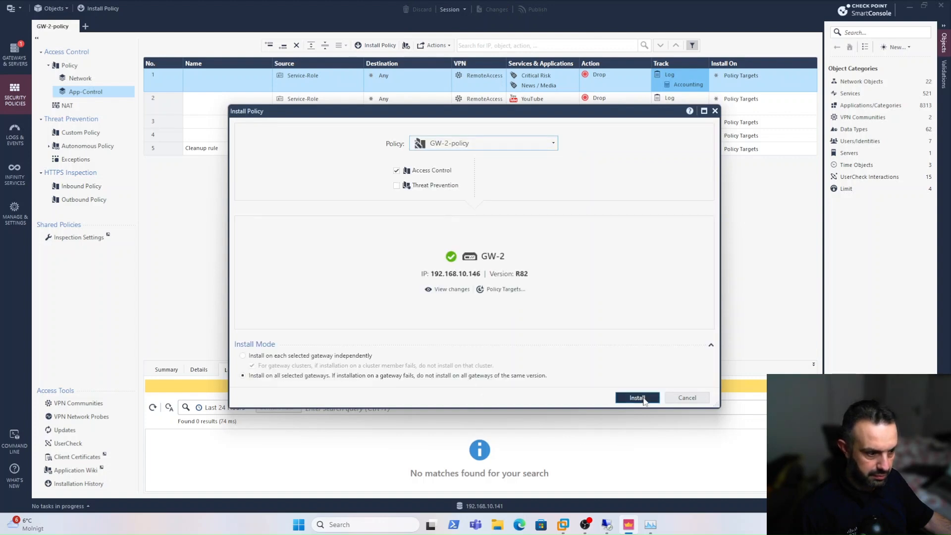
left_click(637, 397)
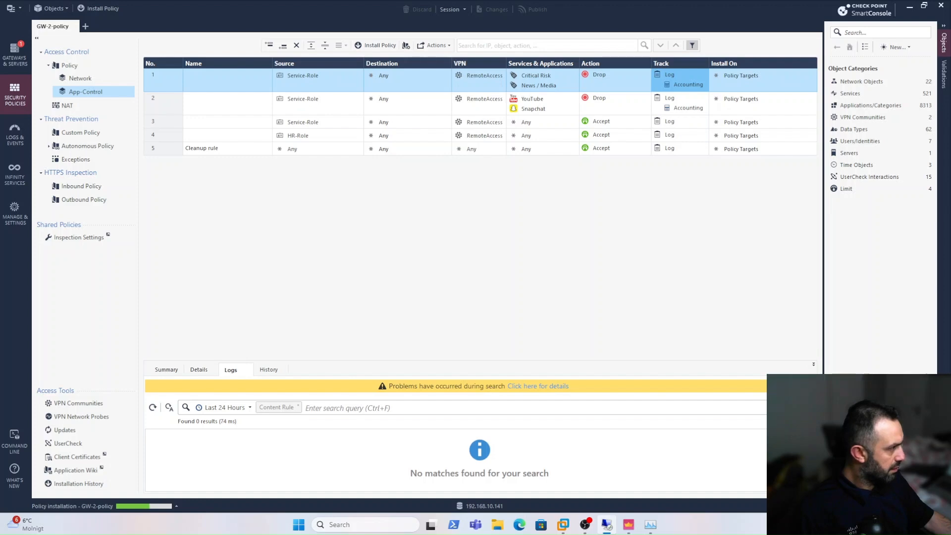
- Switch to the VPN client's remote desktop and connect Endpoint Security to site 192.168.10.146 as Service-User, entering the account password
left_click_drag(950, 45, 559, 64)
double_click(558, 64)
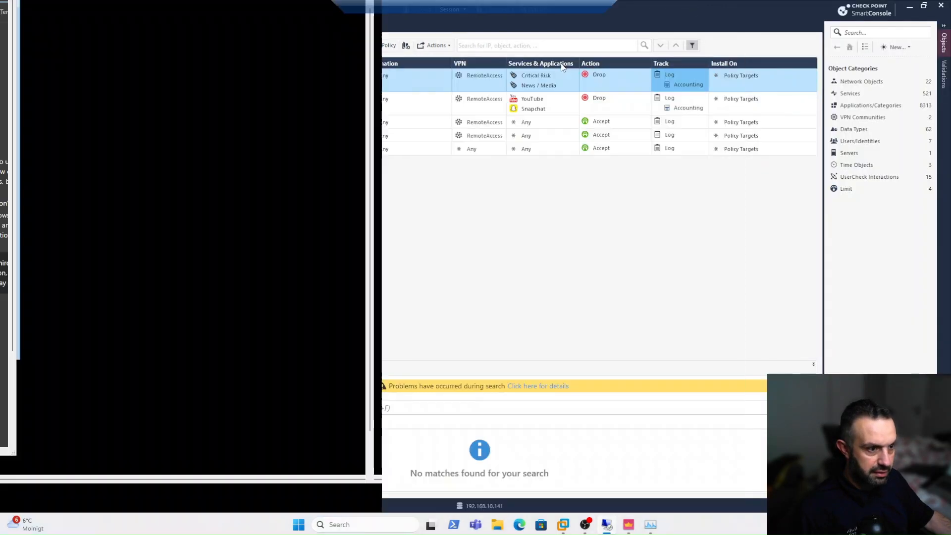
left_click(802, 524)
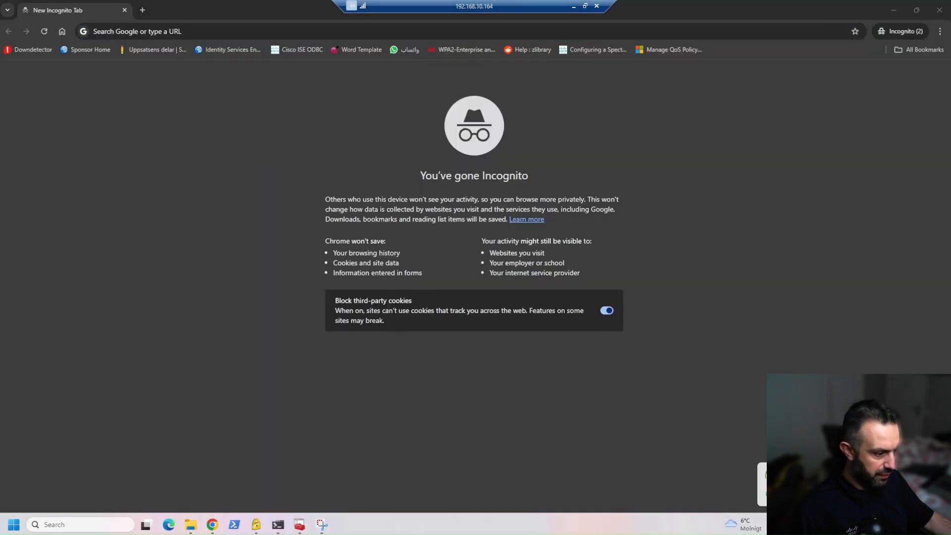
right_click(770, 474)
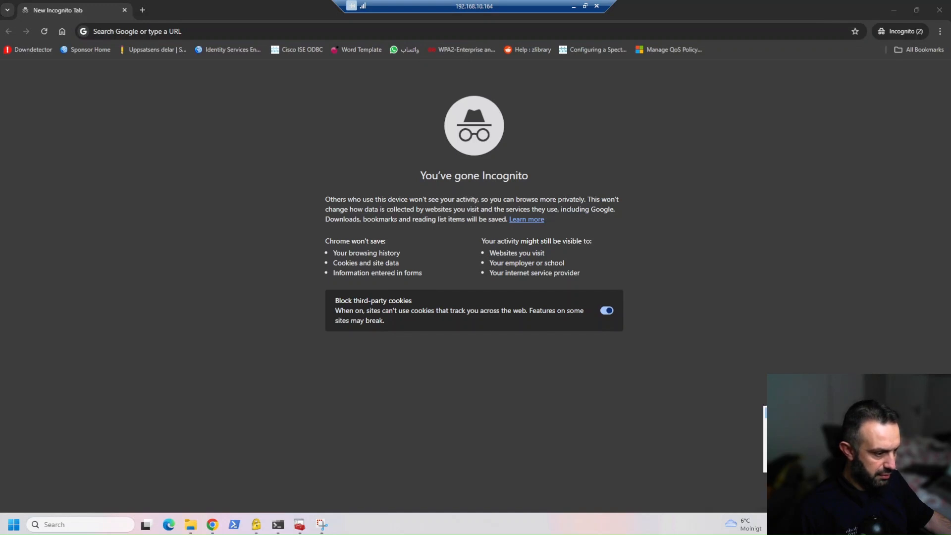
left_click(792, 414)
left_click(477, 268)
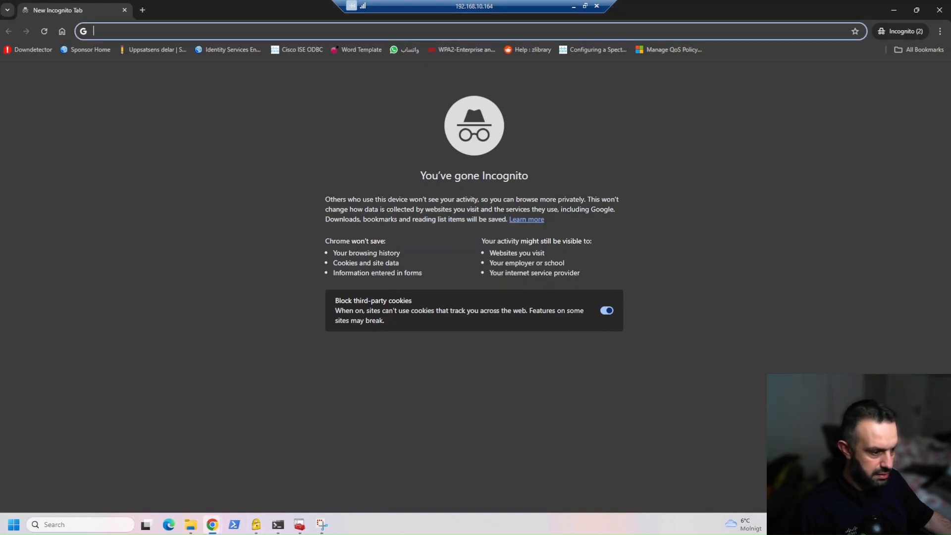
left_click(802, 524)
left_click(802, 524)
left_click(137, 31)
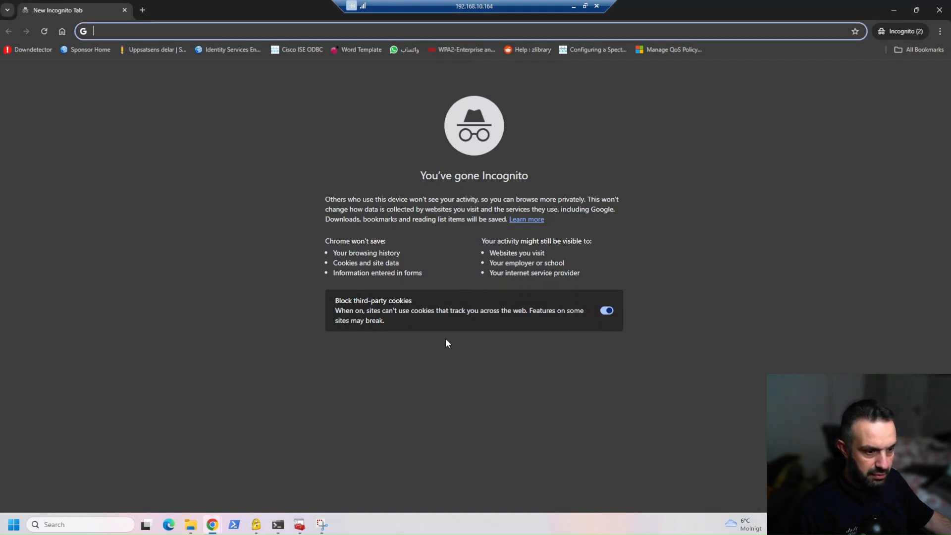
double_click(802, 525)
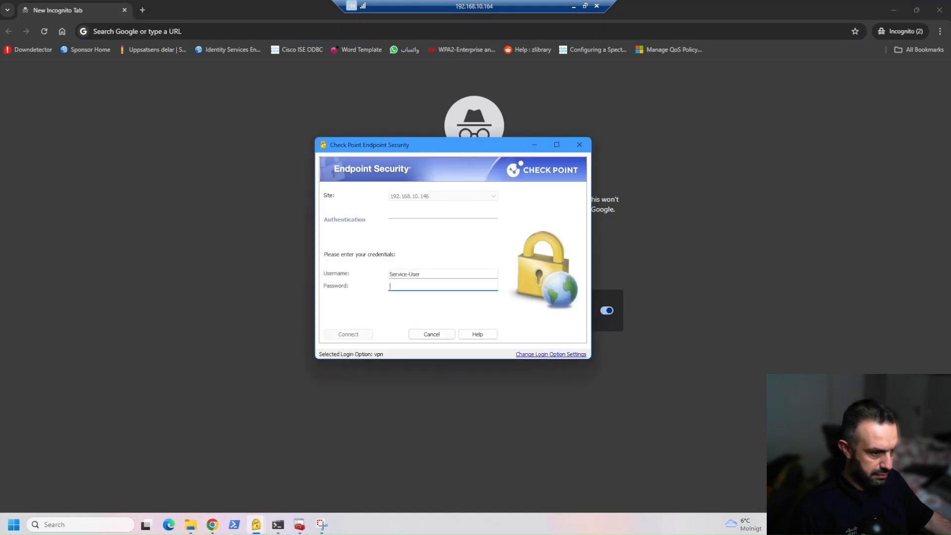
type("••••••••")
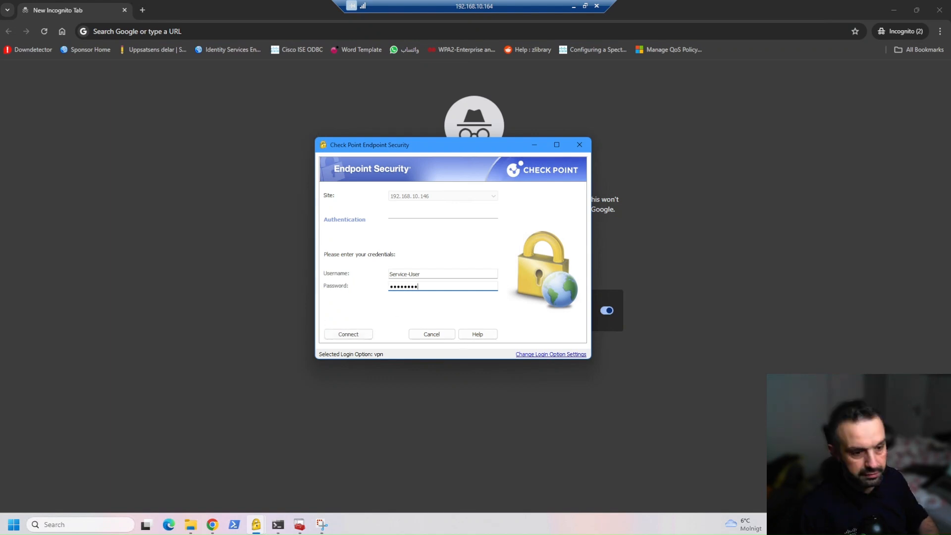
left_click(367, 335)
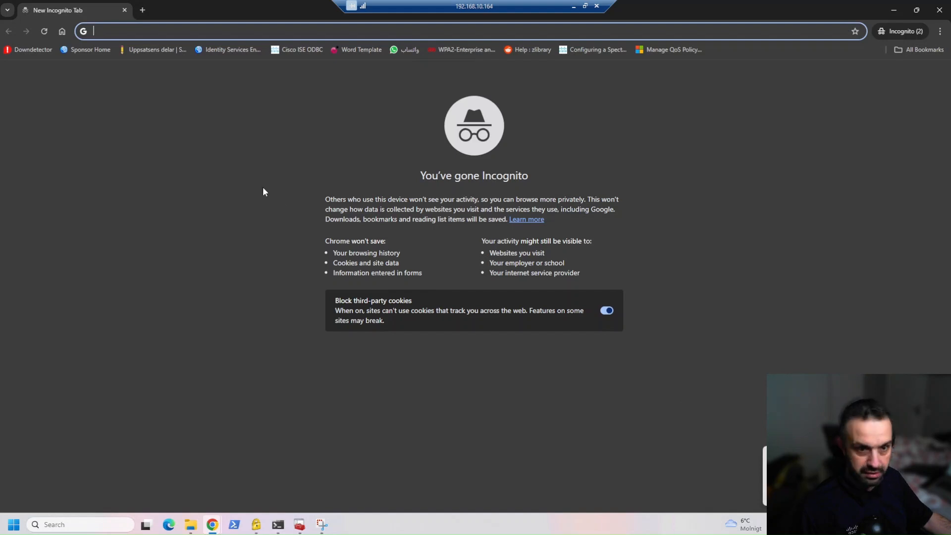
- Search Google for cnn in the incognito window and open the edition.cnn.com result to test the block rule
type("goog")
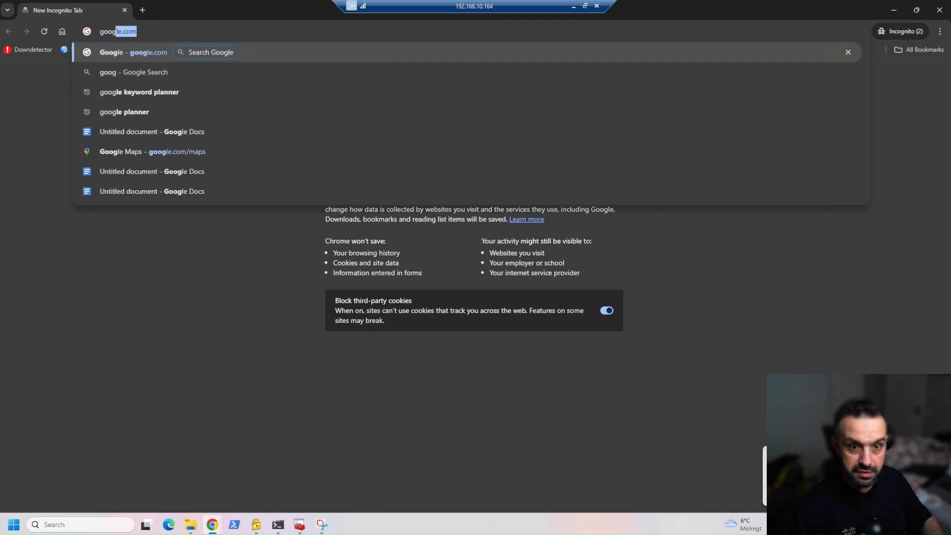
key("Return")
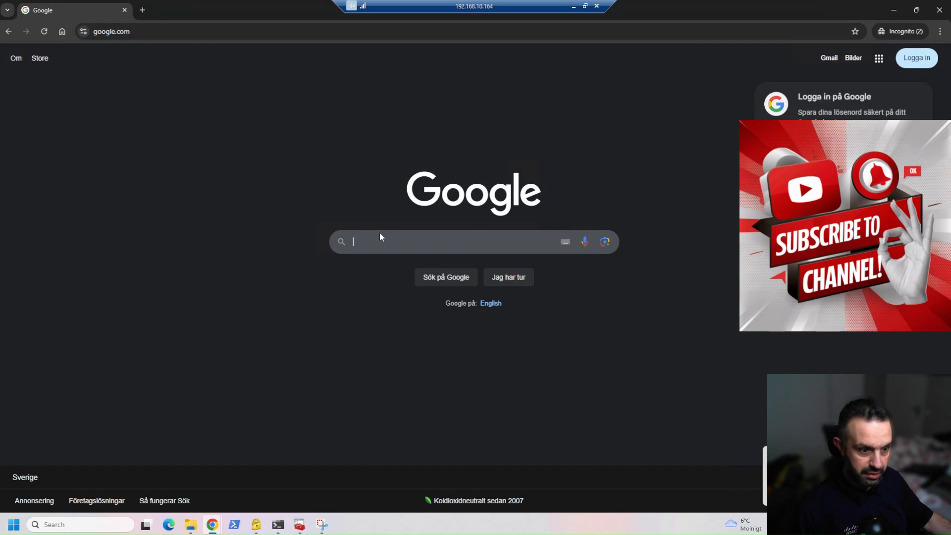
left_click(376, 240)
type("cnn")
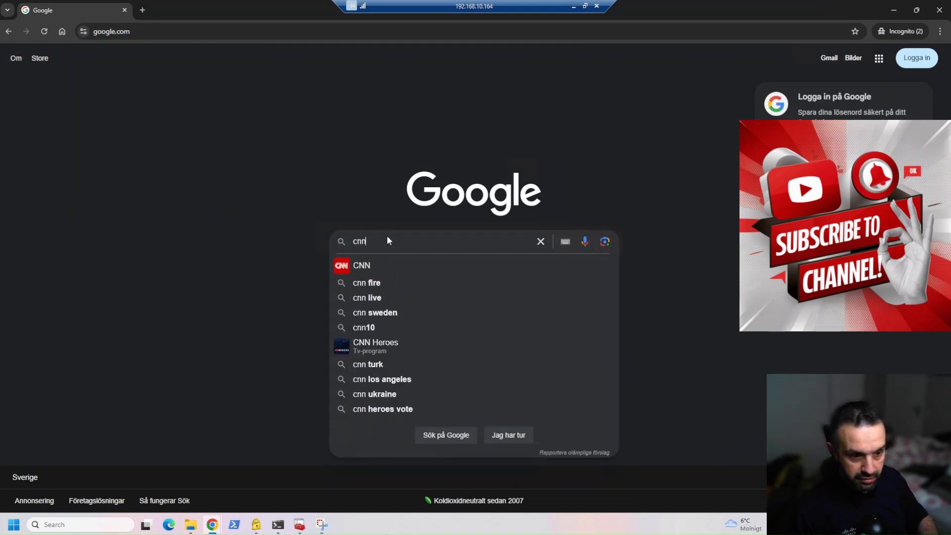
key("Return")
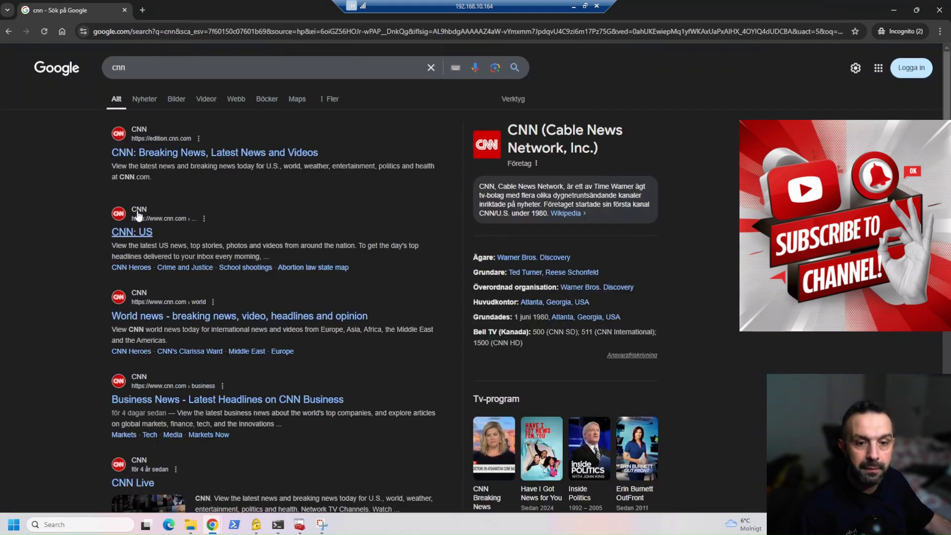
left_click(200, 153)
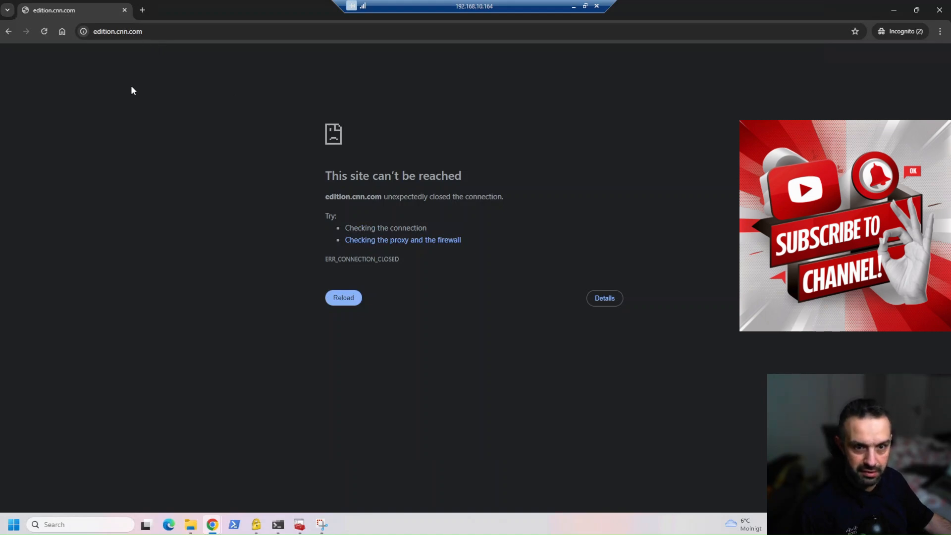
- Open bbc.com in the same browser tab as a second test of the News / Media block
left_click(124, 32)
type("bb")
key("Return")
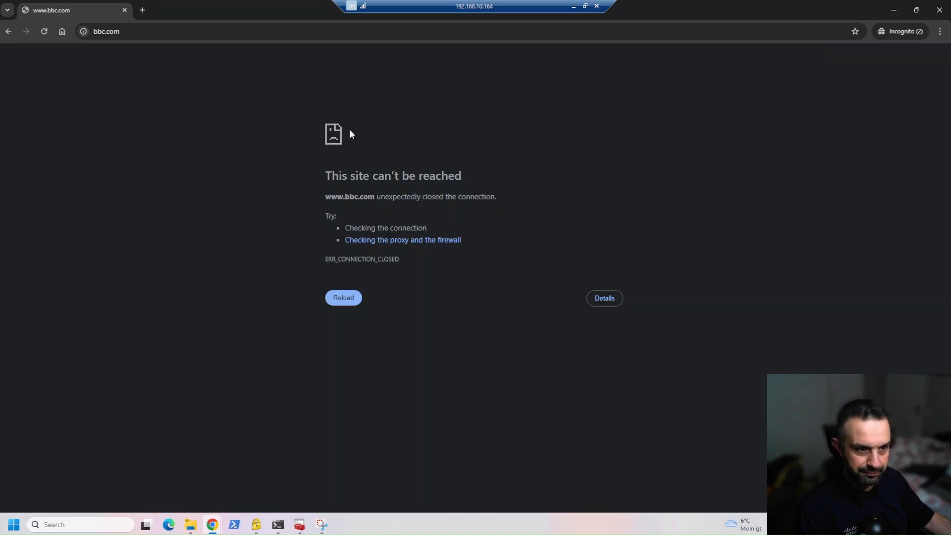
- Switch to SmartConsole and preview the Blocked Message - Access Control UserCheck interaction, then compare it with the client's bbc.com page
left_click(573, 5)
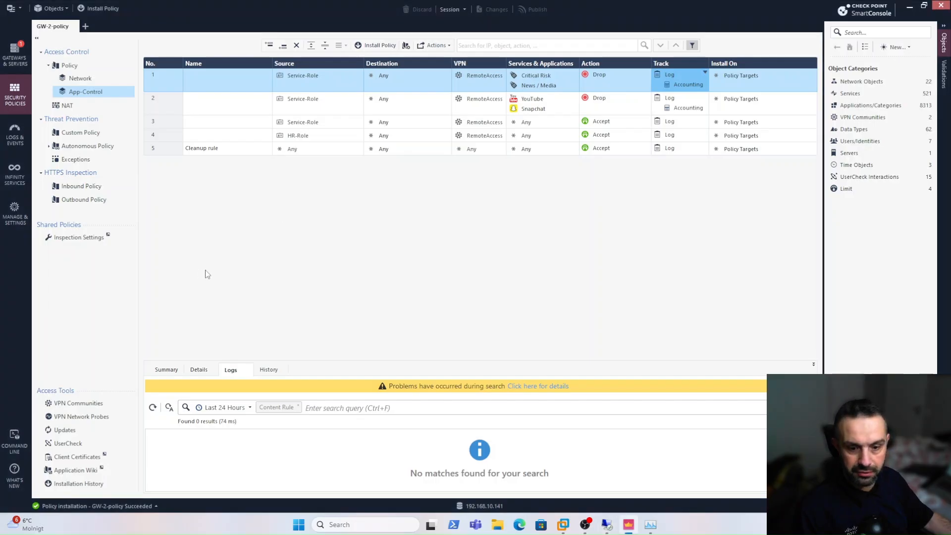
left_click(68, 444)
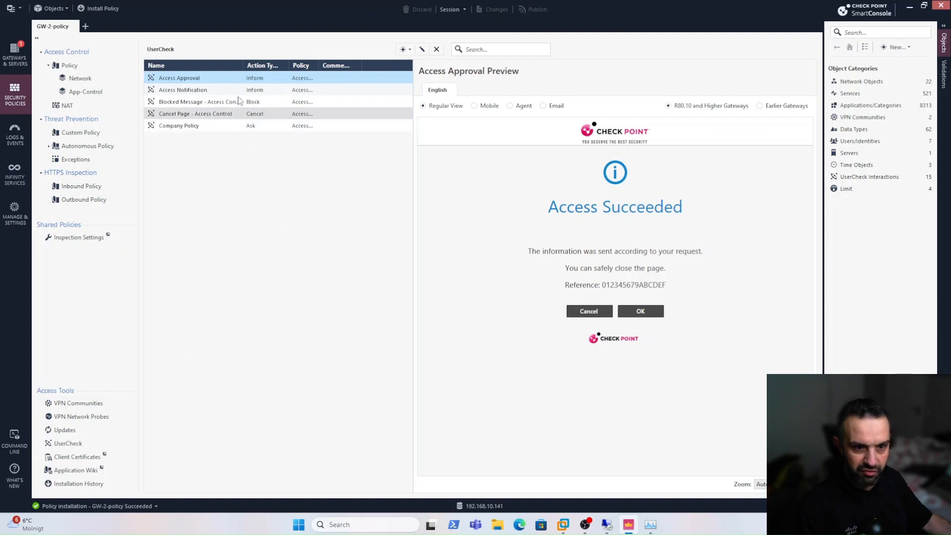
left_click_drag(286, 65, 307, 65)
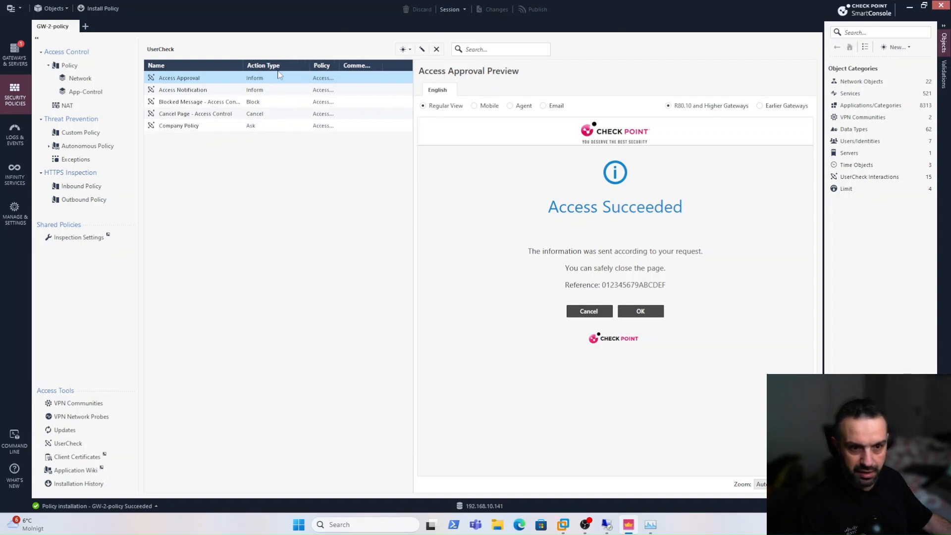
left_click(254, 105)
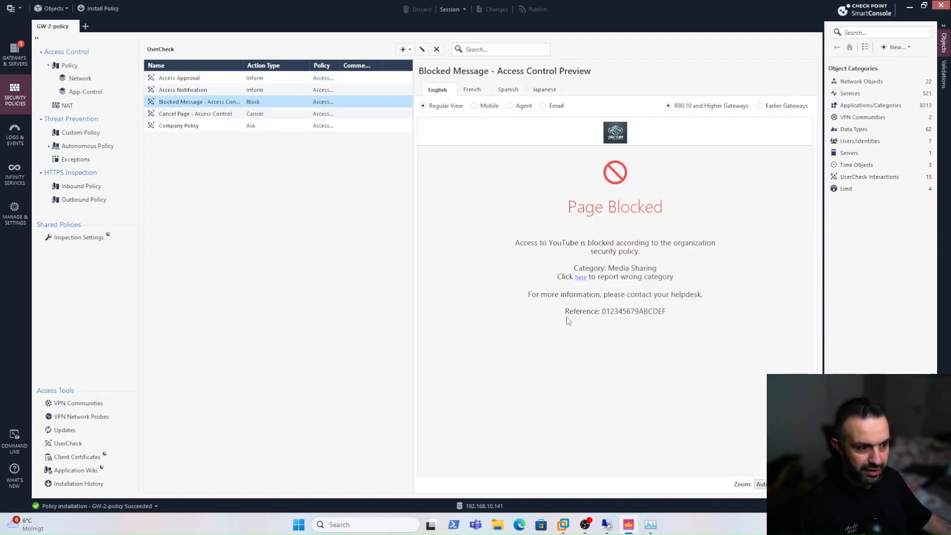
left_click(606, 525)
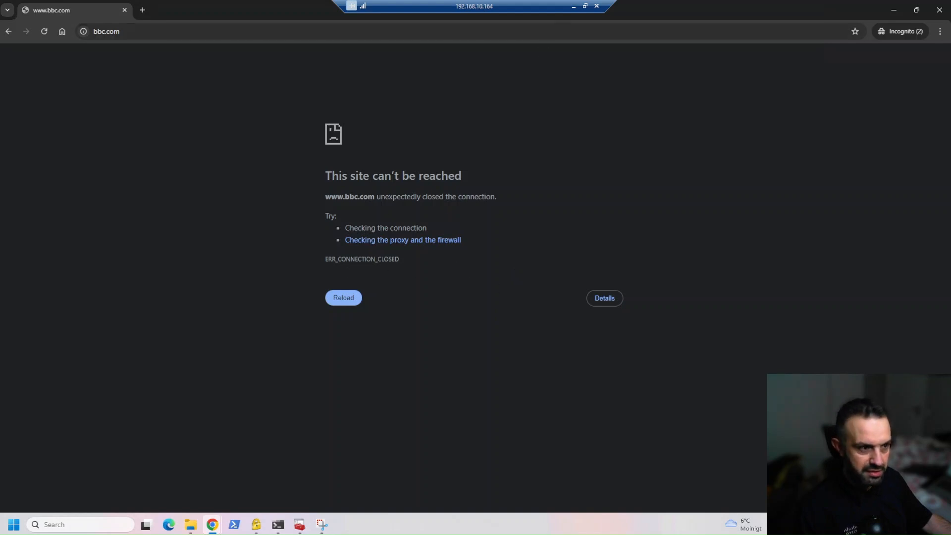
- Back in SmartConsole, assign the Blocked Message - Access Control UserCheck to the Drop action of App-Control rule 1
left_click(573, 6)
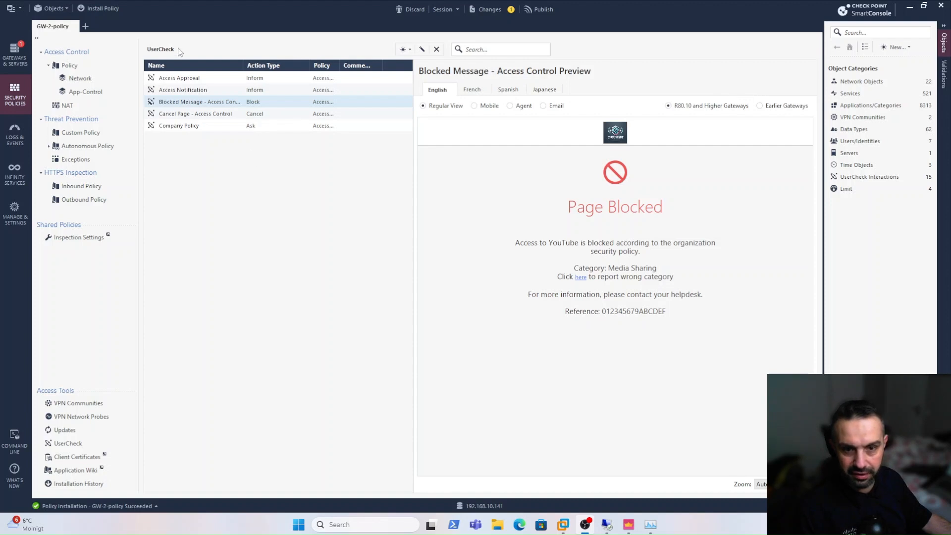
left_click(82, 92)
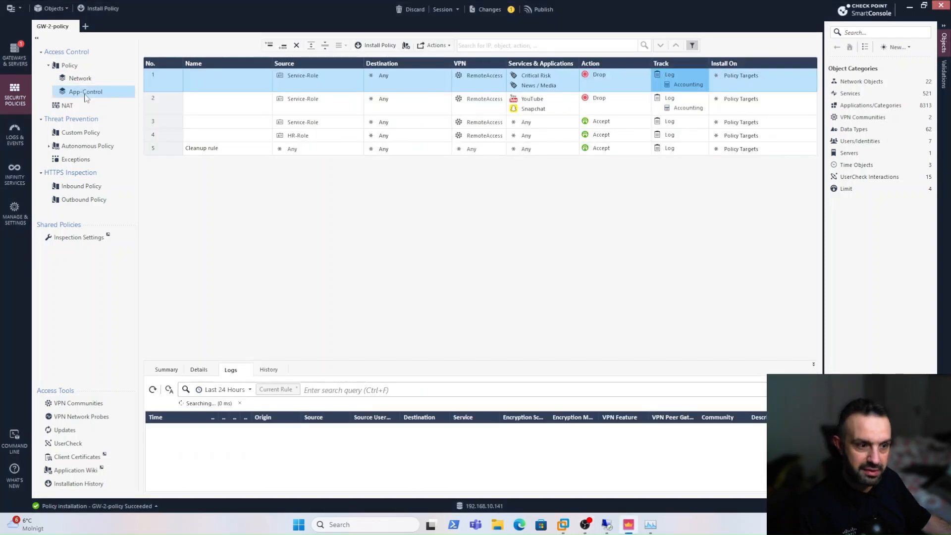
left_click(611, 76)
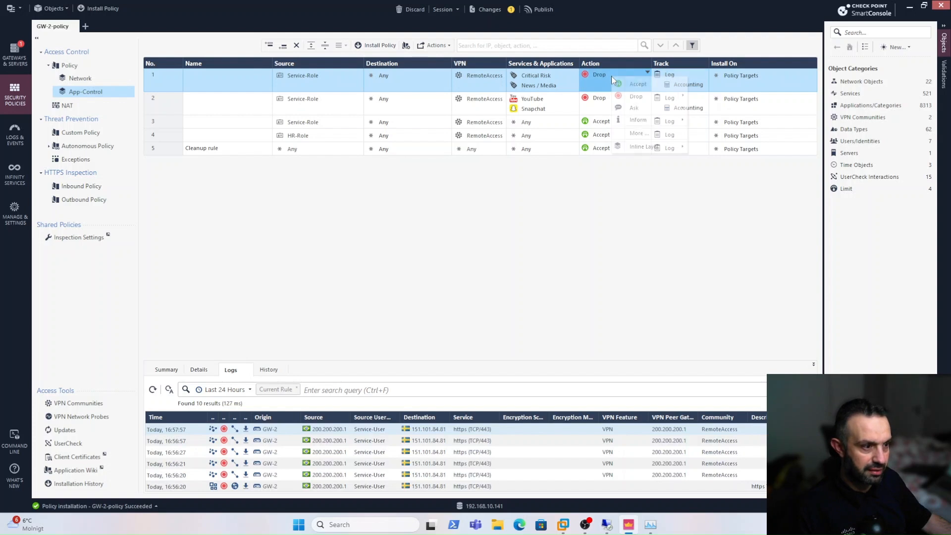
left_click(641, 136)
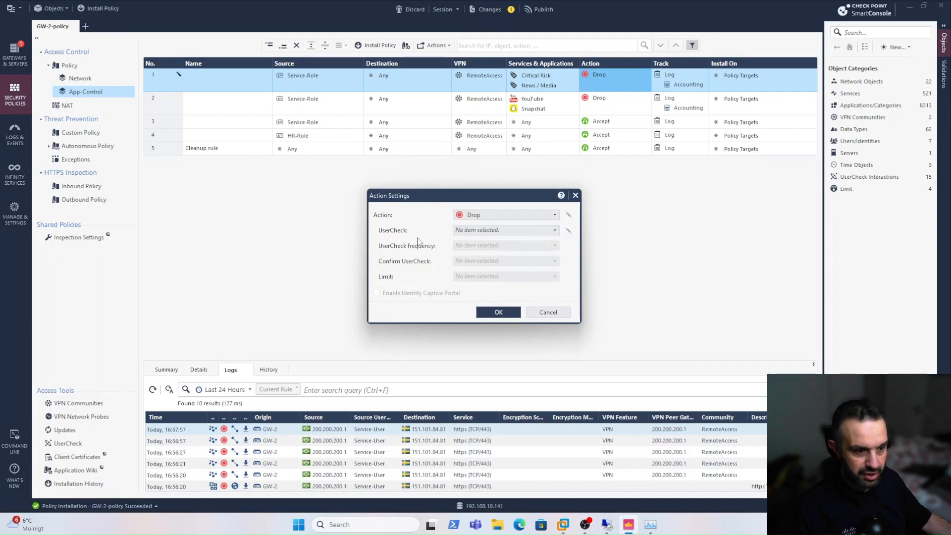
left_click(488, 230)
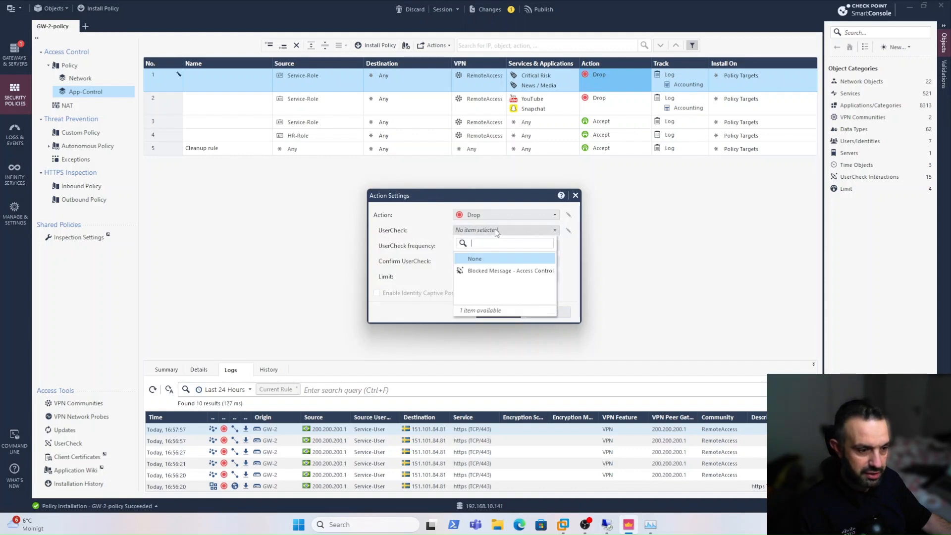
left_click(497, 272)
left_click(511, 312)
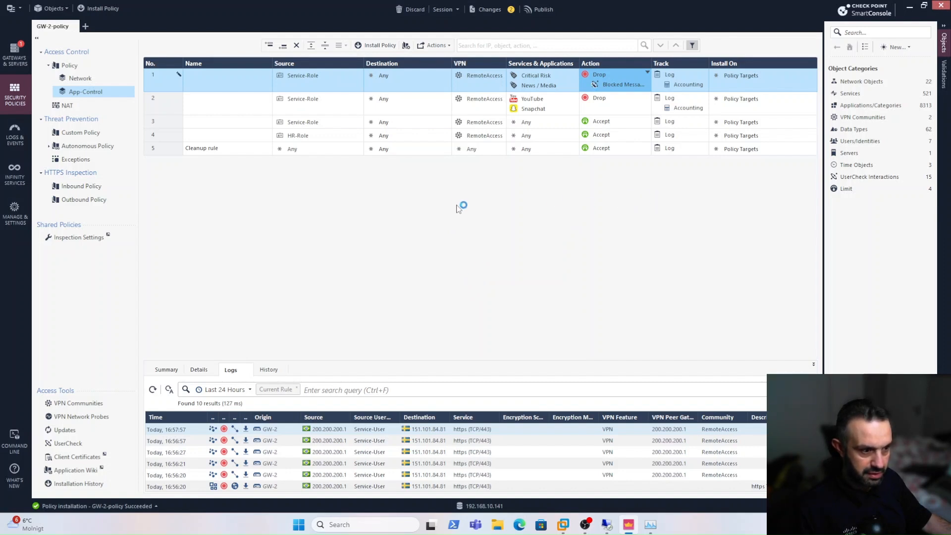
- Publish the UserCheck change and install the GW-2-policy Access Control policy on gateway GW-2
left_click(108, 11)
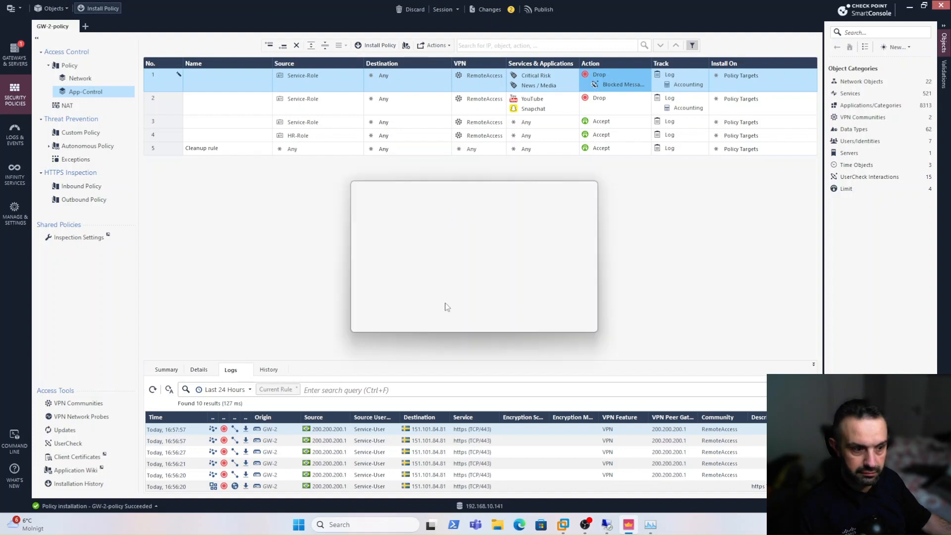
left_click(500, 320)
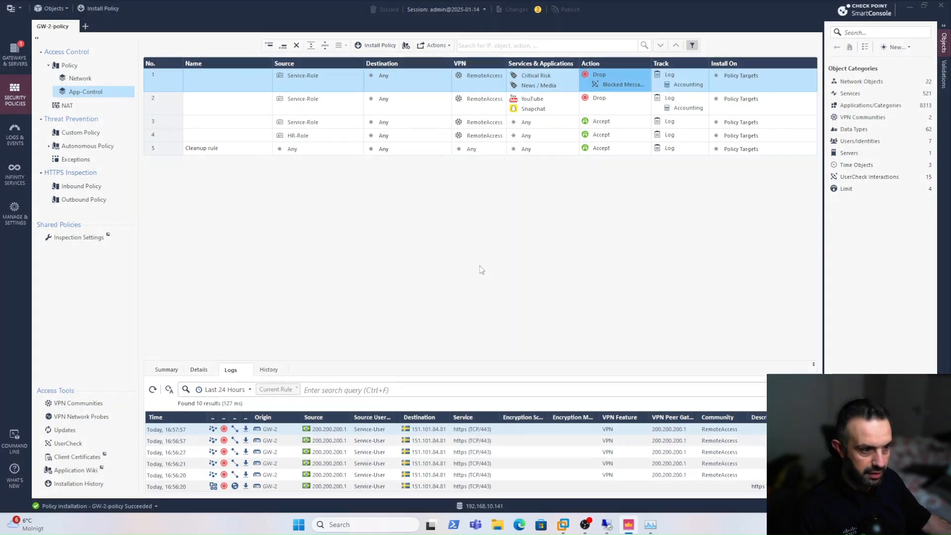
left_click(478, 144)
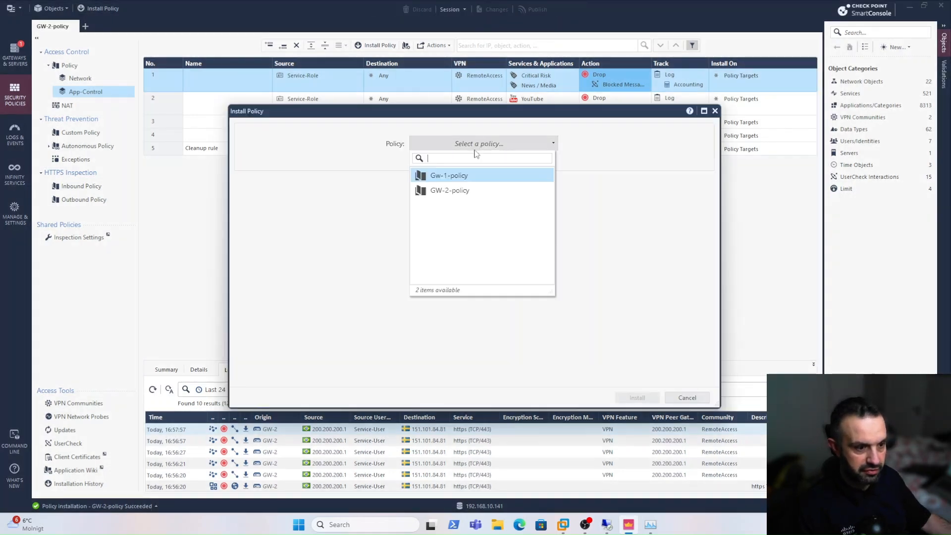
left_click(468, 190)
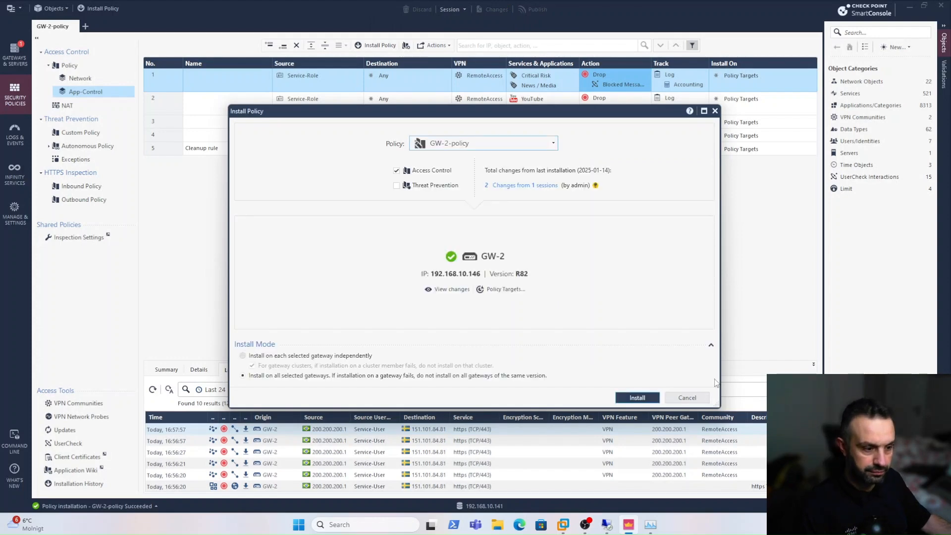
left_click(637, 397)
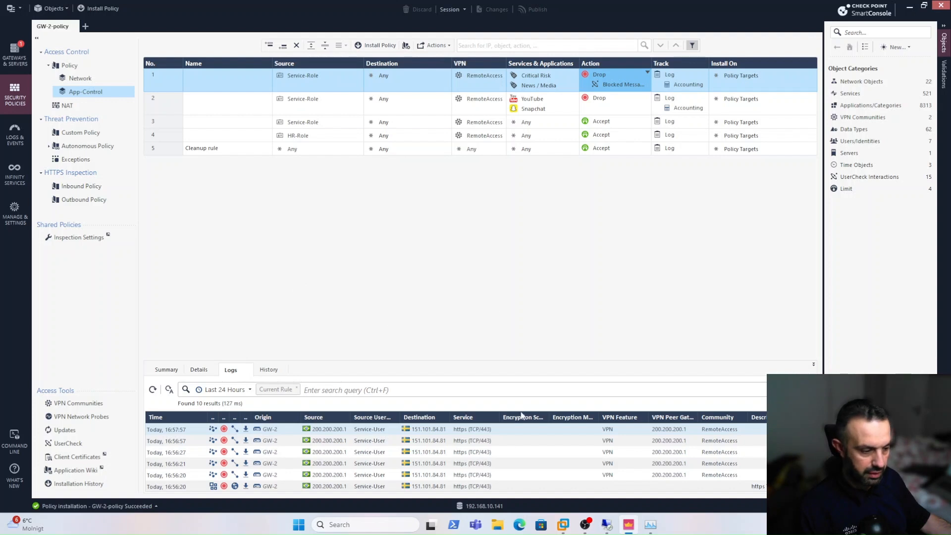
- Switch to the VPN client's remote desktop and open cnn.com in a new incognito tab to test the block page
left_click(606, 524)
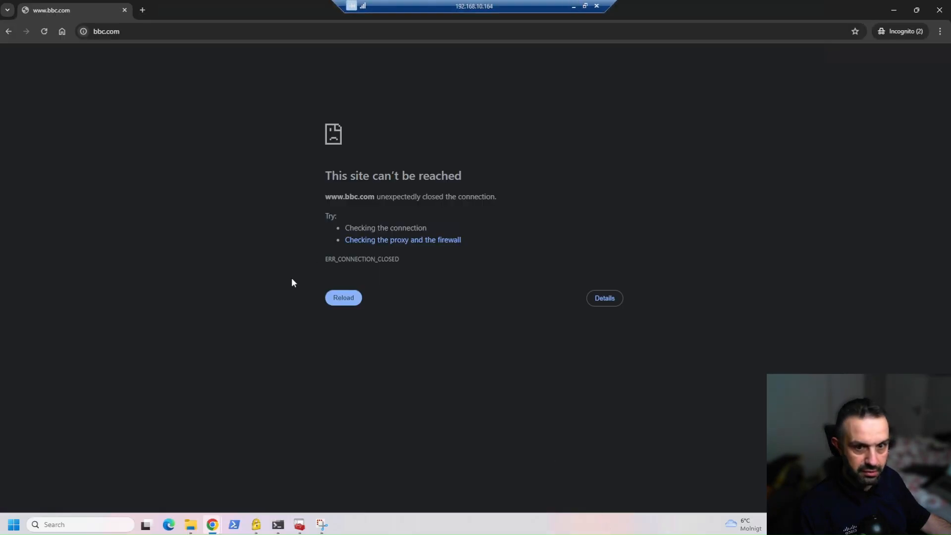
left_click(143, 10)
type("cnn.com")
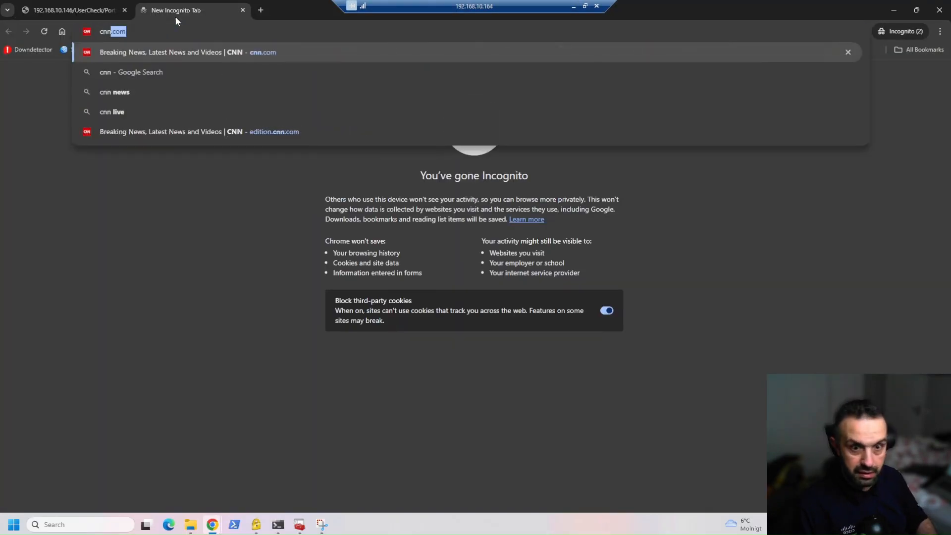
key("Return")
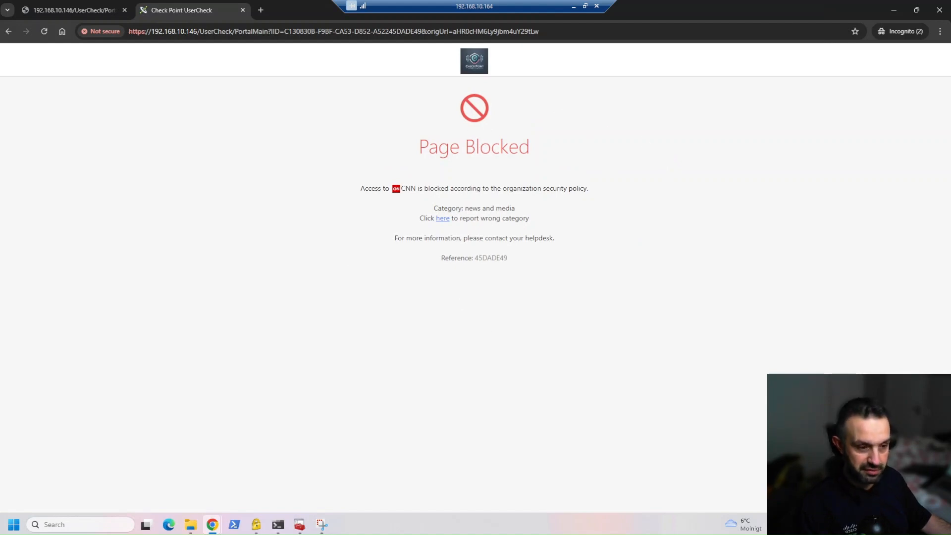
- Copy the reference code shown on the Page Blocked page for CNN
left_click_drag(475, 258, 508, 258)
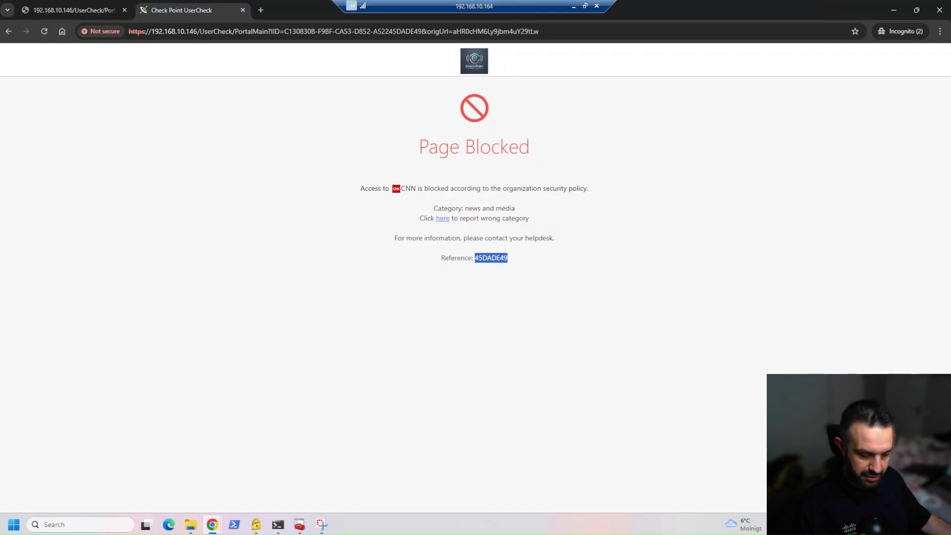
right_click(489, 259)
left_click(511, 274)
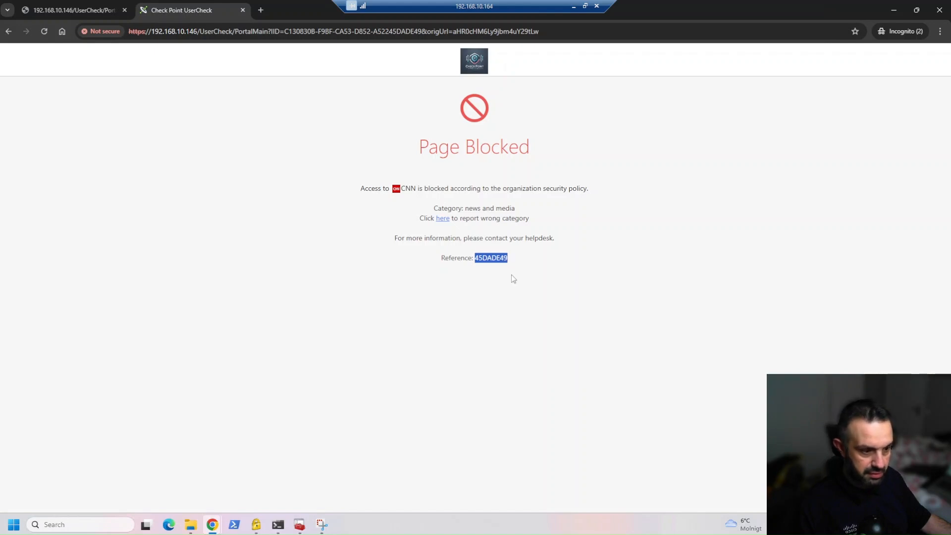
- Return to SmartConsole and search the last 24 hours of logs for the copied block reference 45DADE49
left_click(573, 6)
left_click(16, 131)
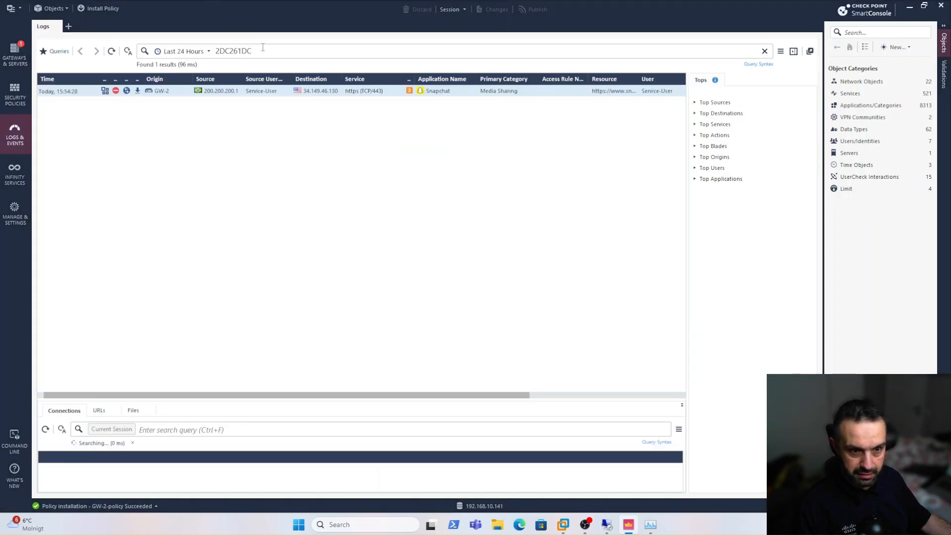
left_click(265, 53)
key("ctrl+a")
key("ctrl+v")
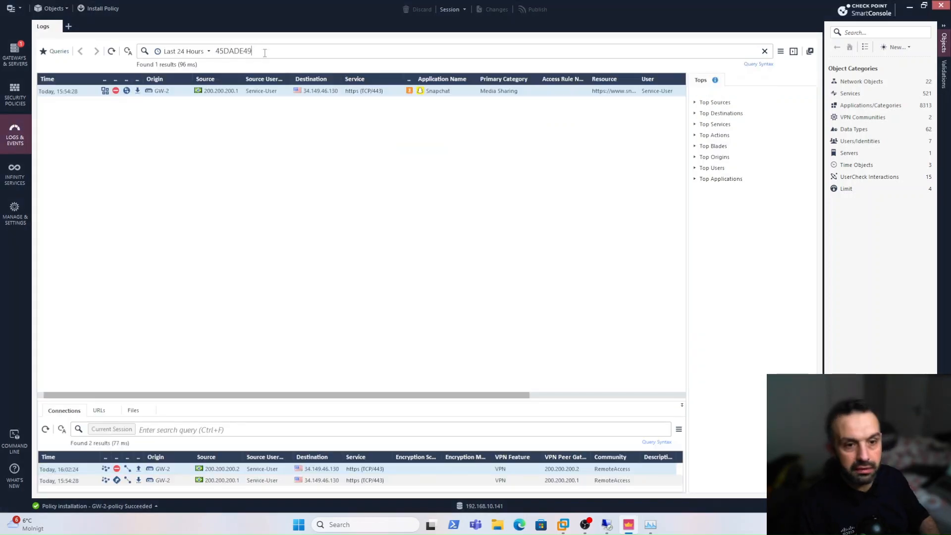
key("Return")
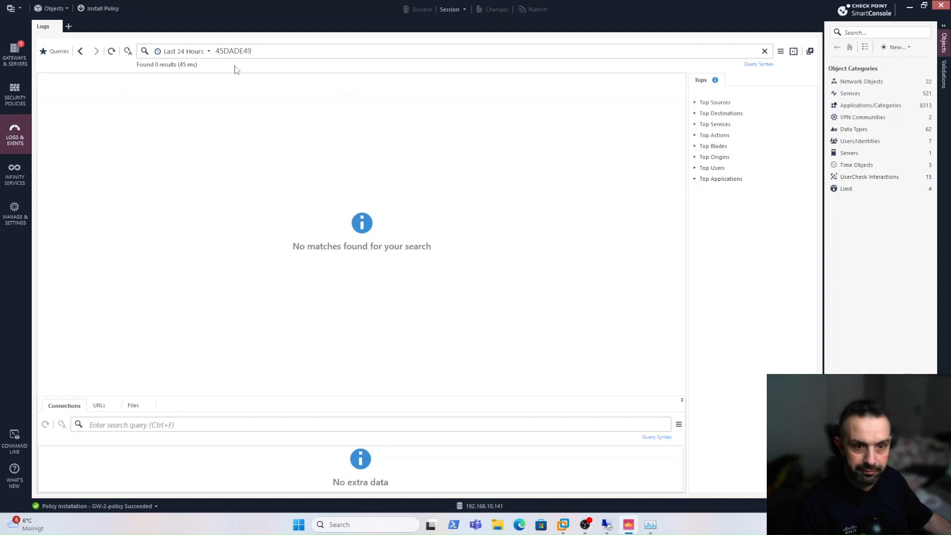
- Narrow the log search to the Last Hour and refresh the query for the CNN block entry
left_click(208, 51)
left_click(185, 62)
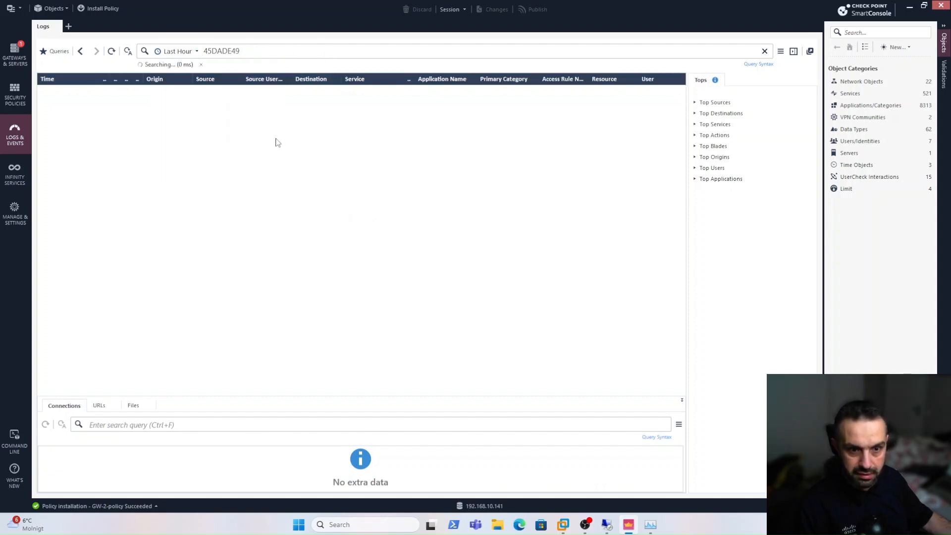
left_click(111, 51)
left_click(111, 52)
left_click(111, 53)
left_click(112, 54)
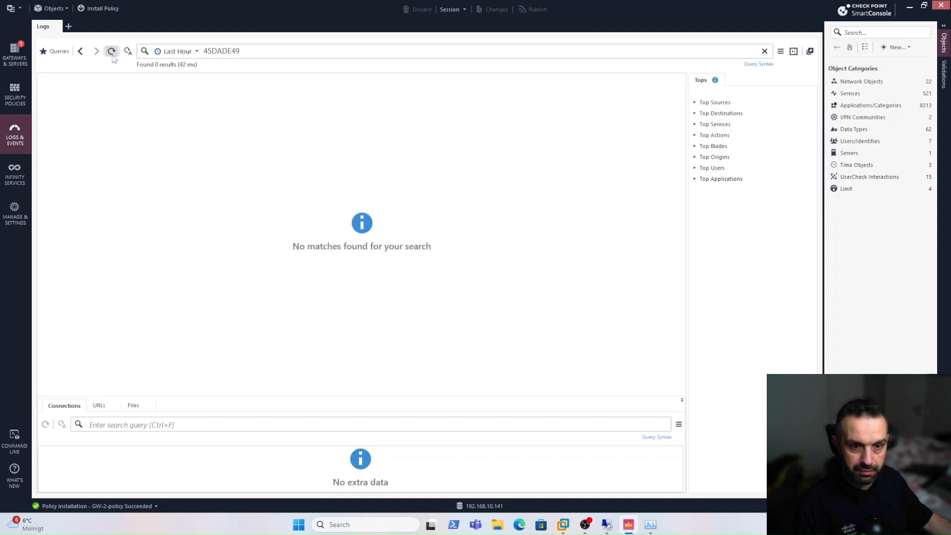
left_click(112, 55)
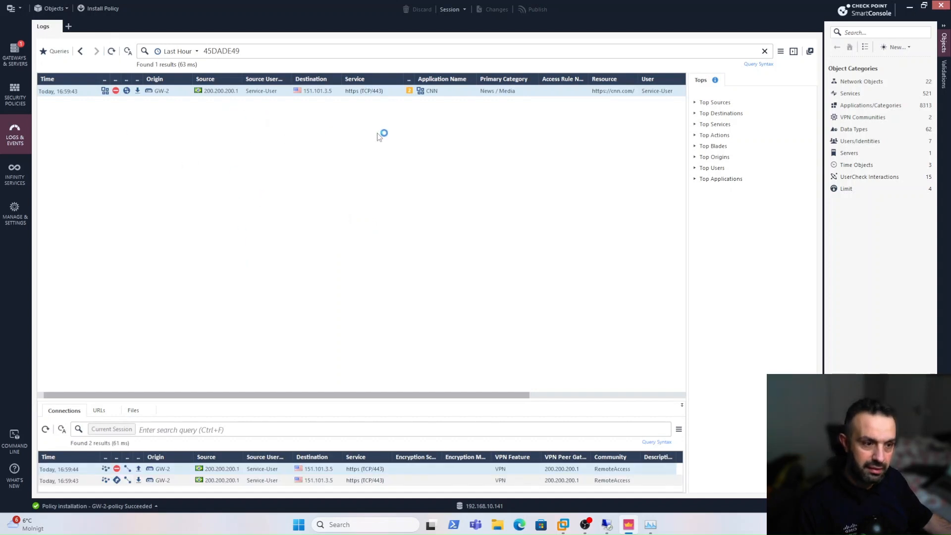
- Widen the Blade, Action and Type columns of the log results to read the CNN entry's details
double_click(107, 78)
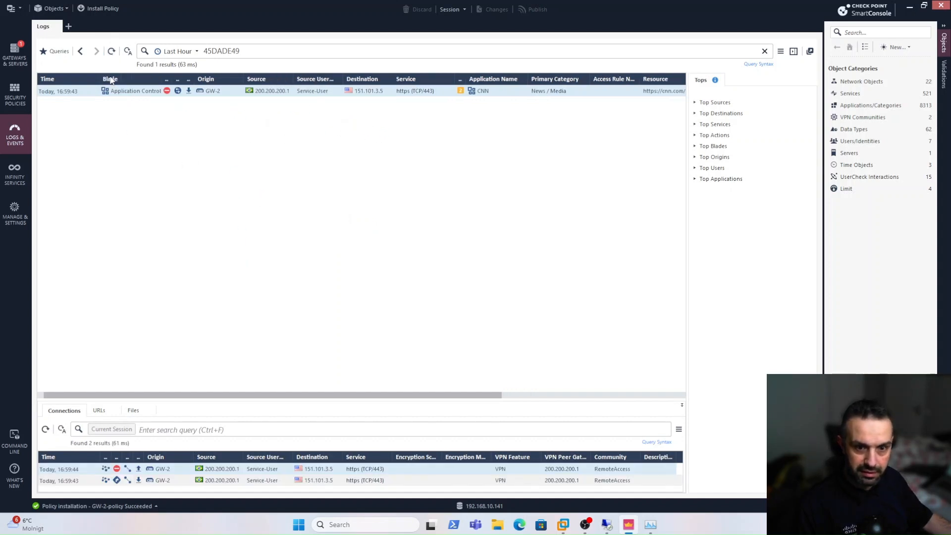
double_click(173, 78)
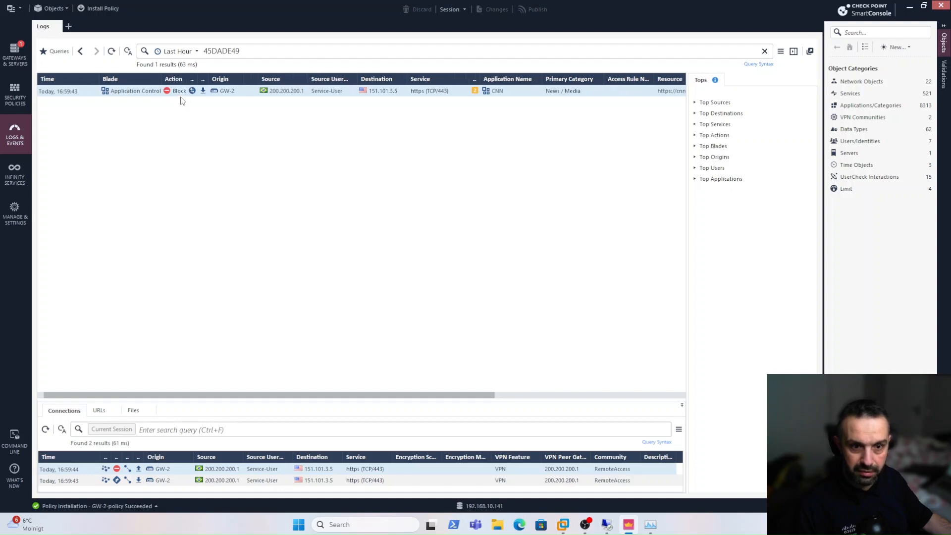
double_click(198, 79)
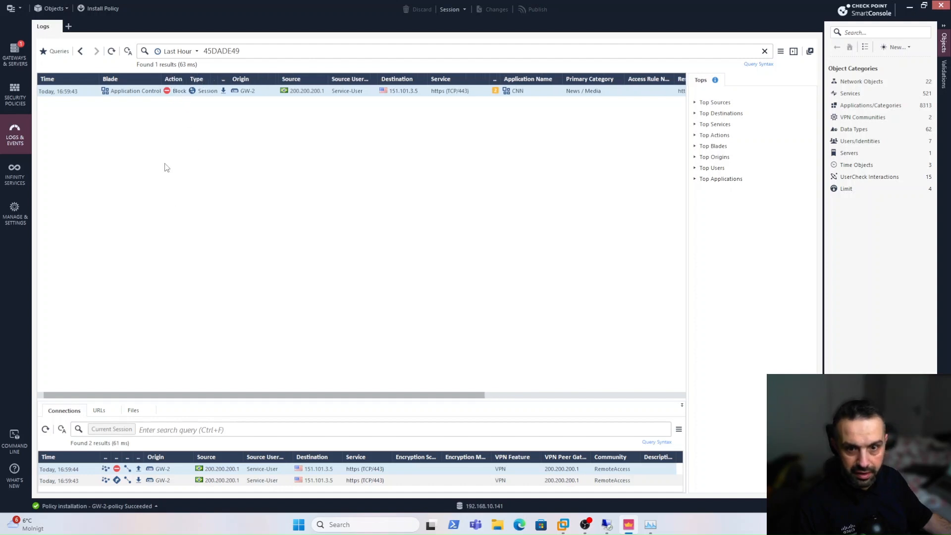
- With the App-Control rules open, list the existing Limit objects from the object categories
left_click(607, 524)
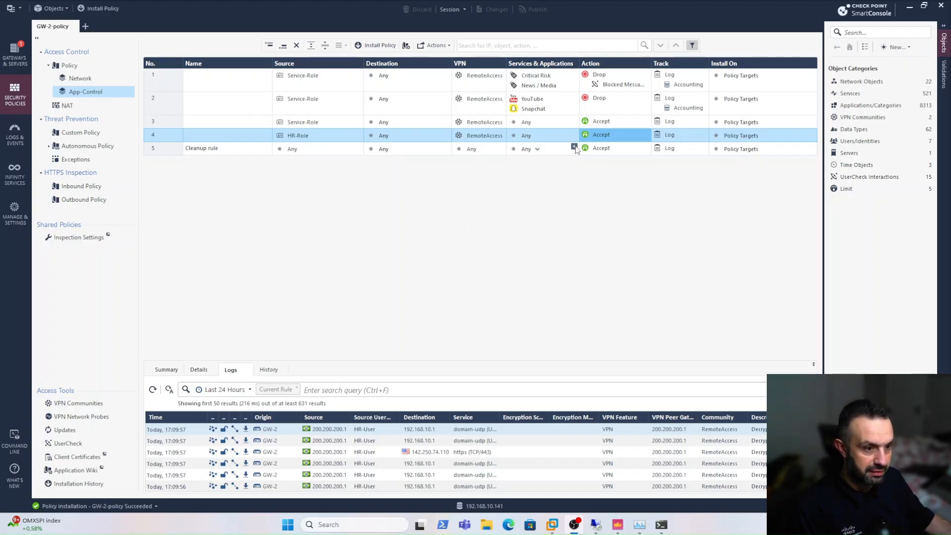
left_click(844, 188)
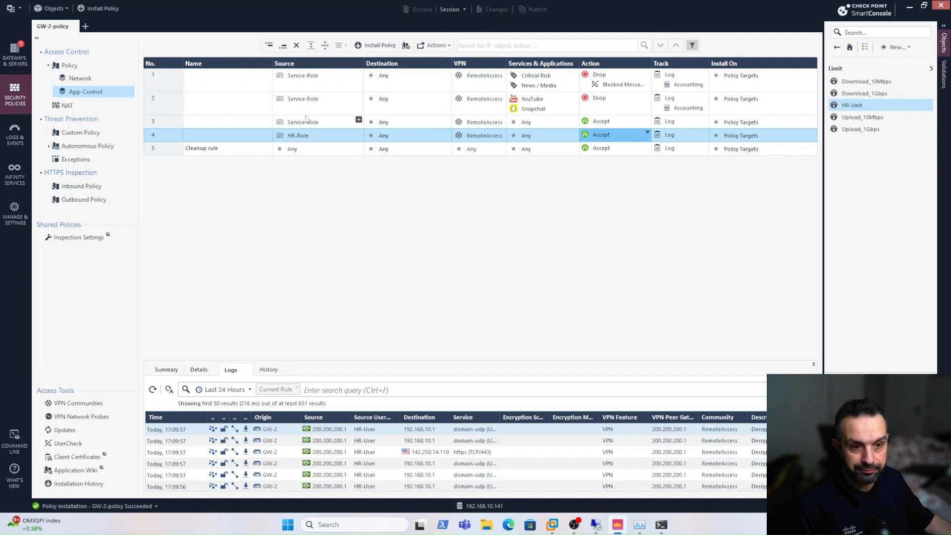
mouse_move(318, 102)
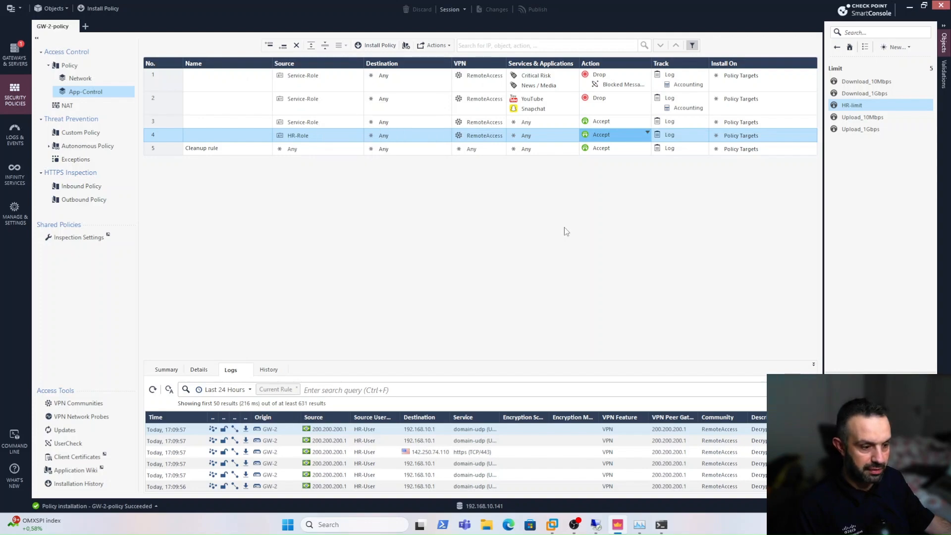
- Switch to the VPN client's remote desktop, search Google for bredbandskollen, accept the cookies and open the Bredbandskollen site
left_click(596, 524)
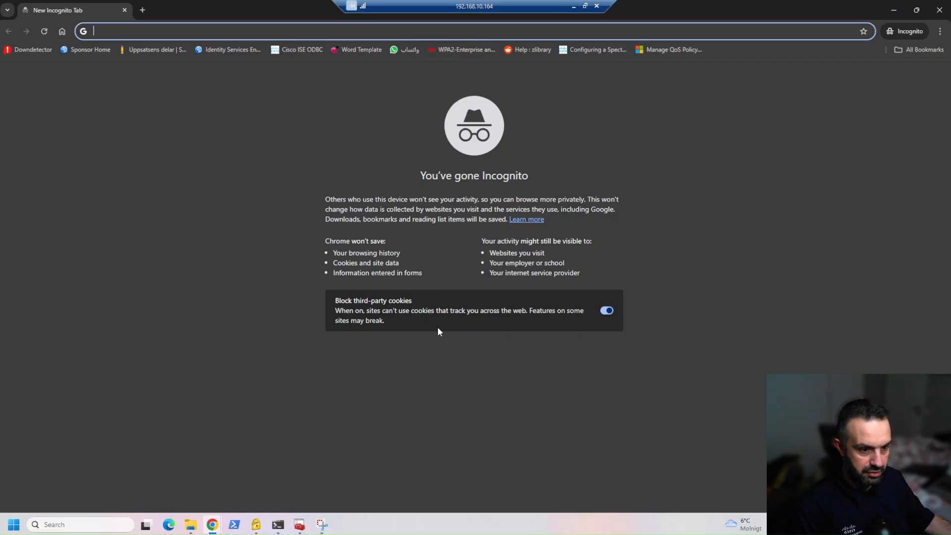
type("bredbandskollen")
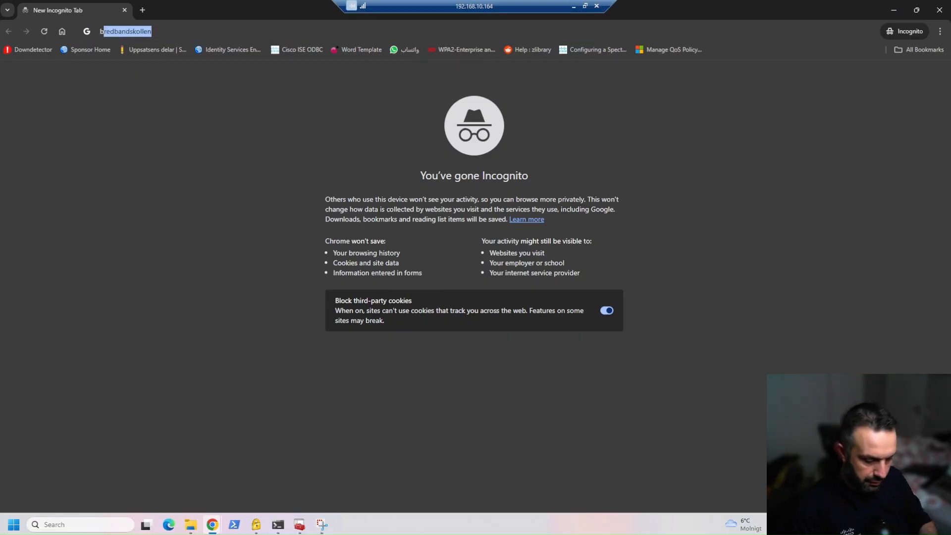
key("Return")
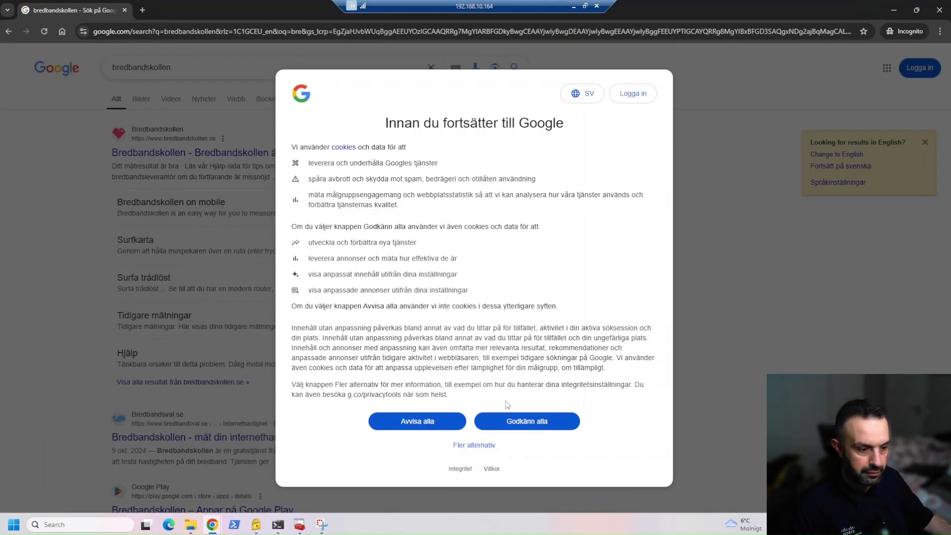
left_click(510, 421)
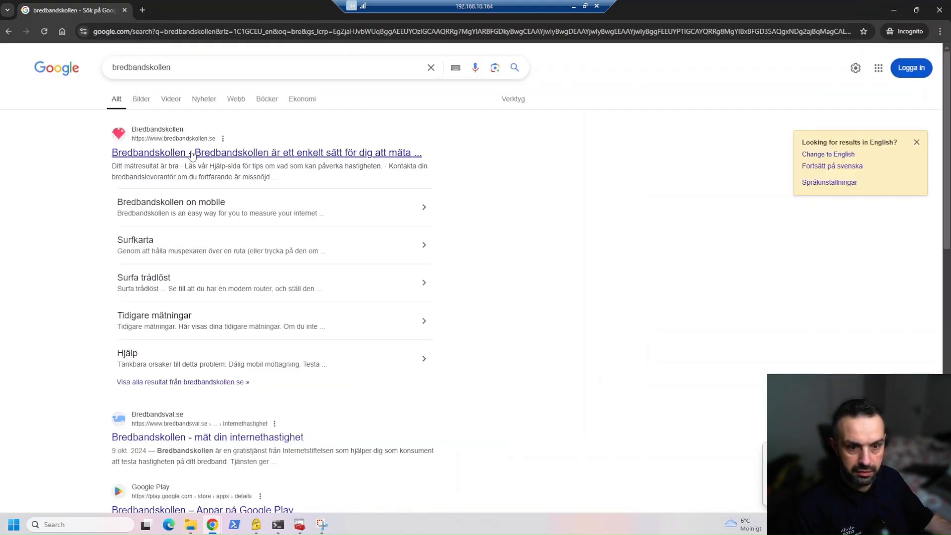
left_click(192, 155)
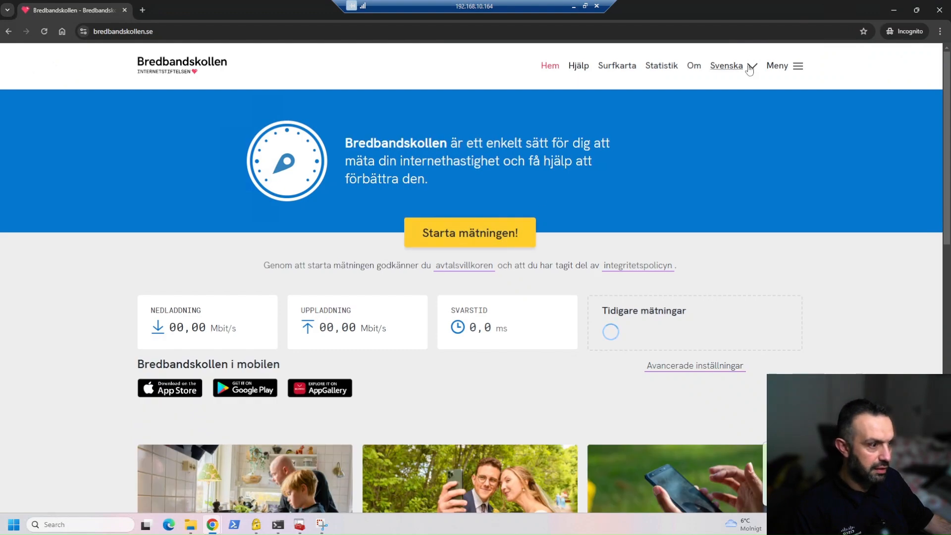
- Set Bredbandskollen to English and run a baseline speed test without a bandwidth limit
left_click(751, 66)
left_click(729, 87)
left_click(469, 232)
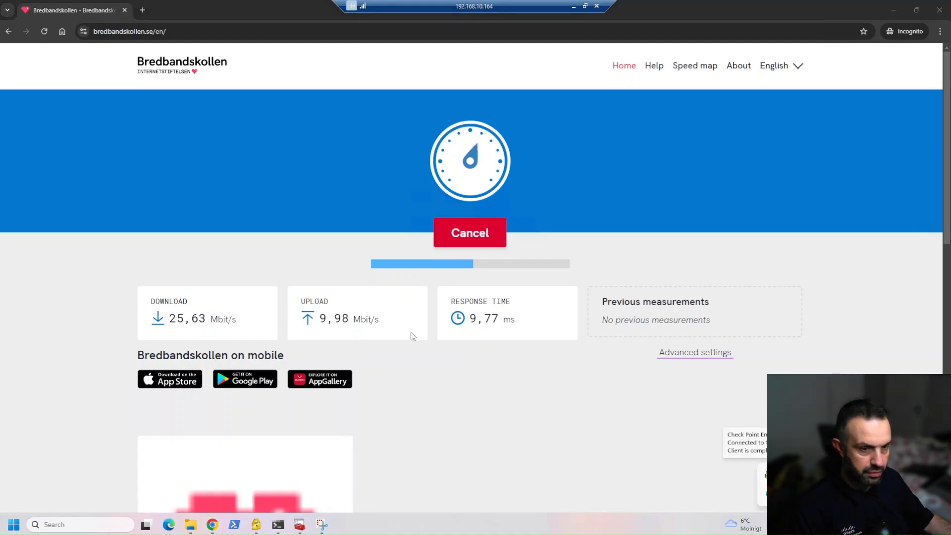
- Open youtube.com in the incognito browser to check that the HR user can reach it
key("ctrl+l")
type("y")
key("Return")
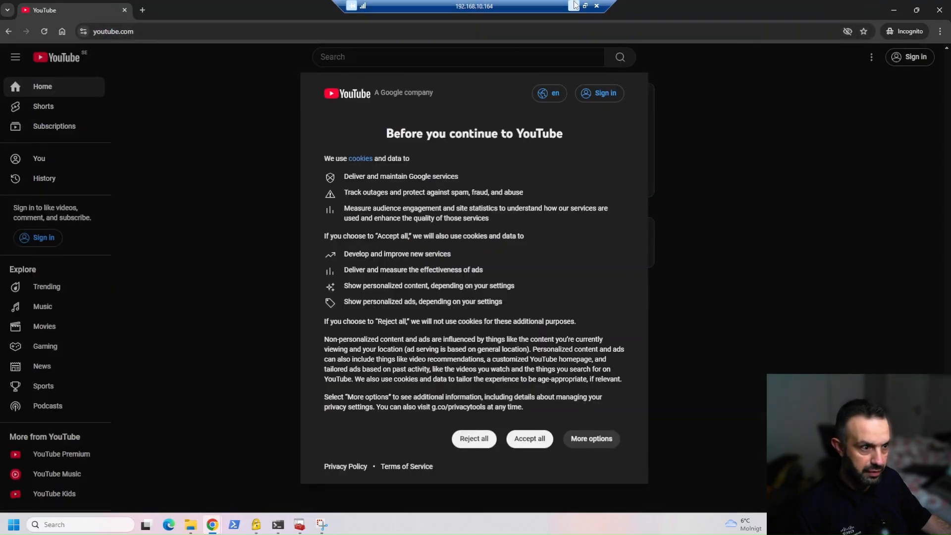
- Return to SmartConsole and review the HR-limit object's maximum download and upload rates without changing them
left_click(574, 5)
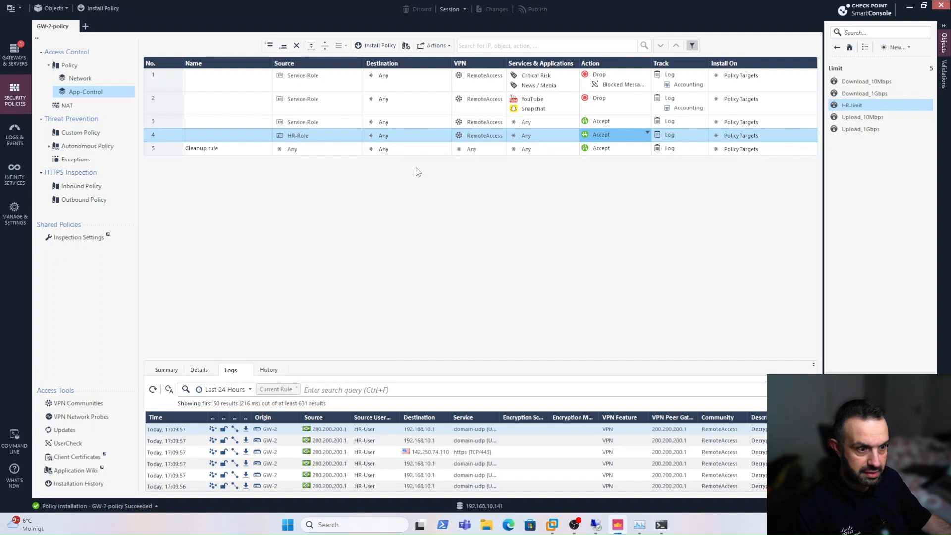
left_click(846, 105)
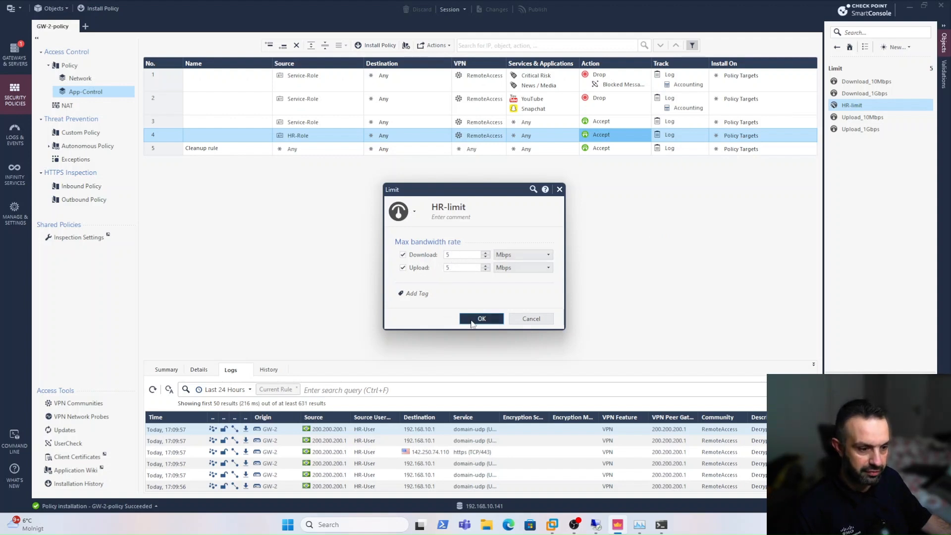
left_click(530, 318)
- Assign the HR-limit bandwidth limit to the Accept action of HR-Role rule 4 in App-Control
right_click(605, 138)
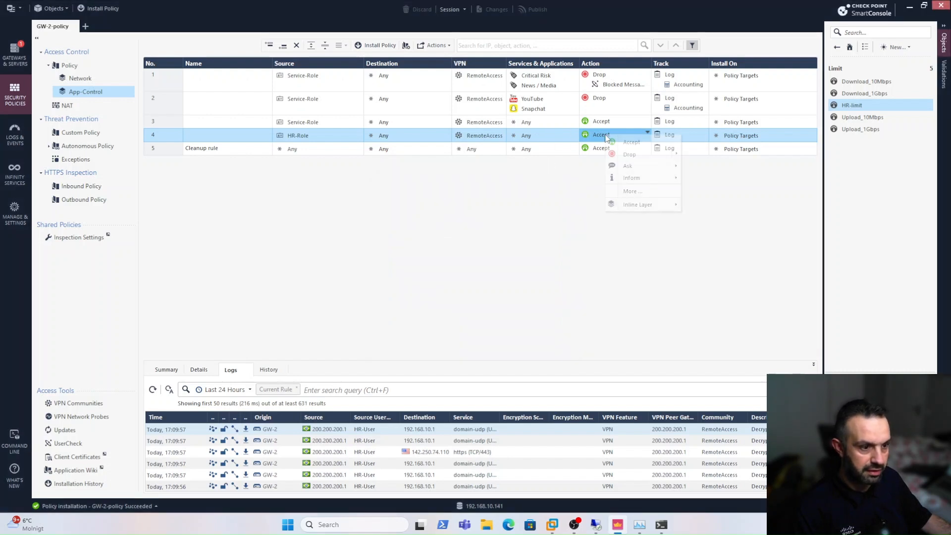
left_click(633, 191)
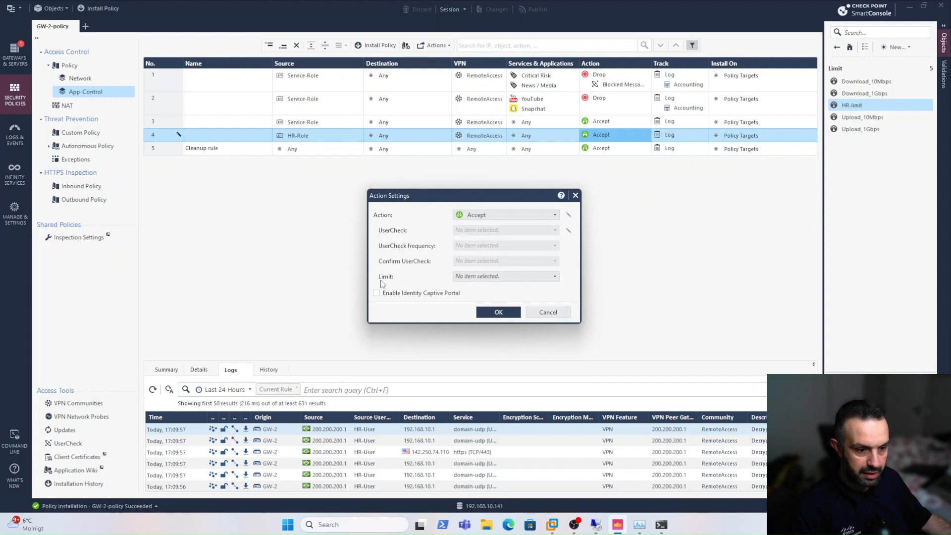
left_click(463, 277)
left_click(463, 314)
left_click(496, 312)
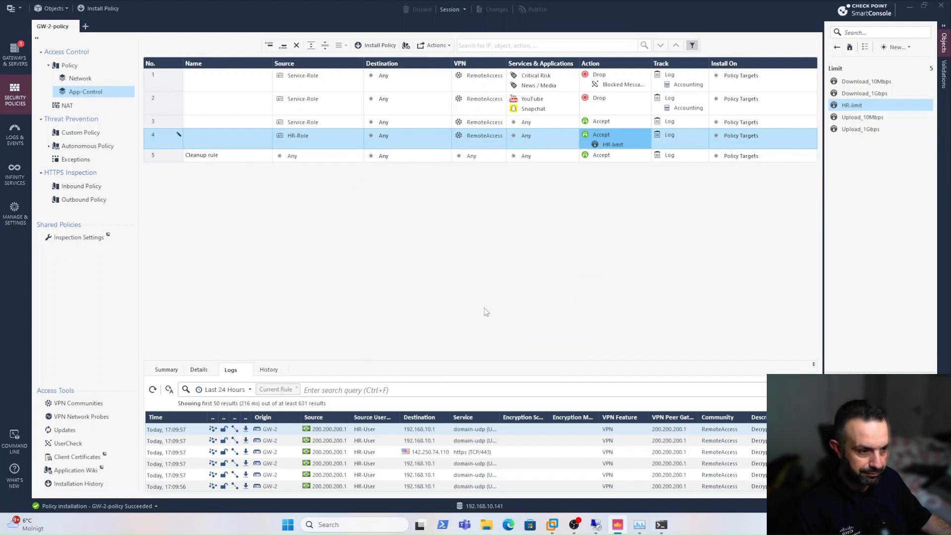
- Publish the limit change and install the GW-2-policy Access Control policy on gateway GW-2
left_click(503, 322)
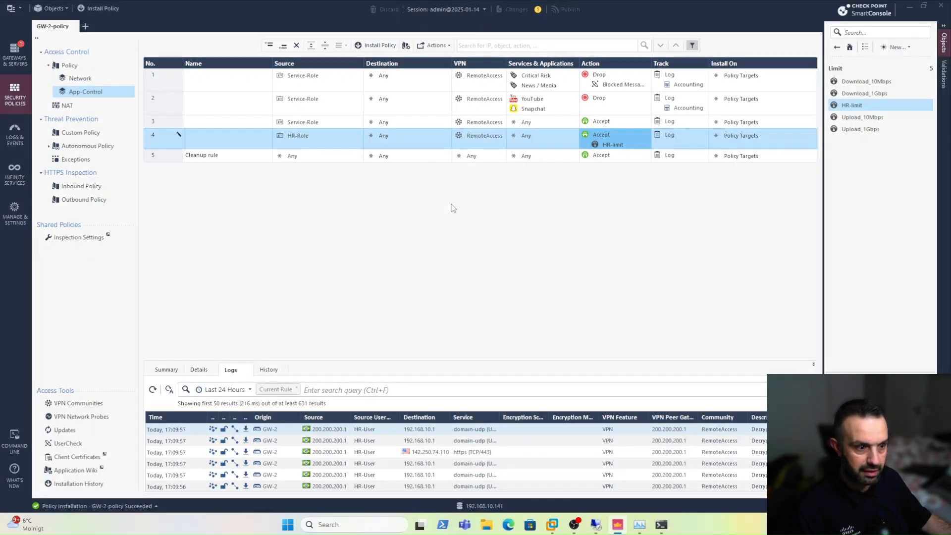
left_click(448, 143)
left_click(443, 191)
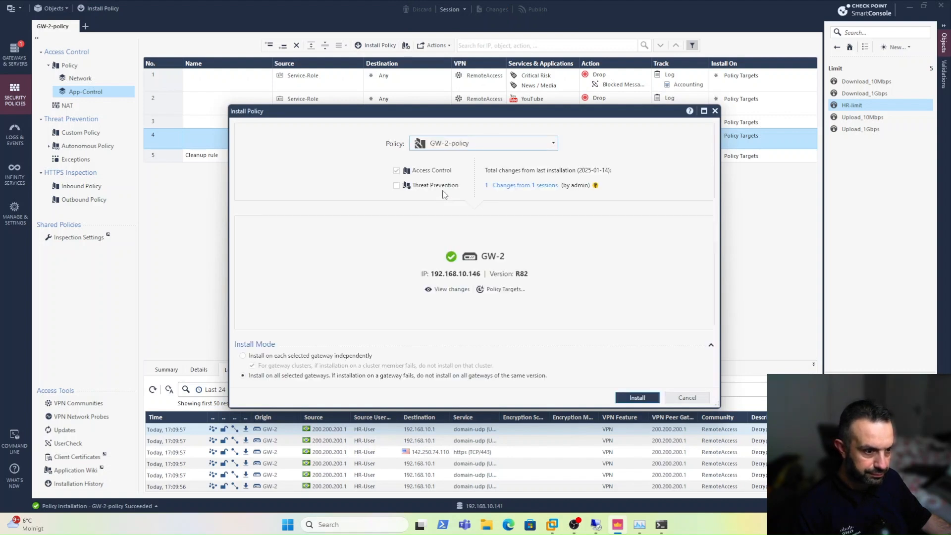
key("Return")
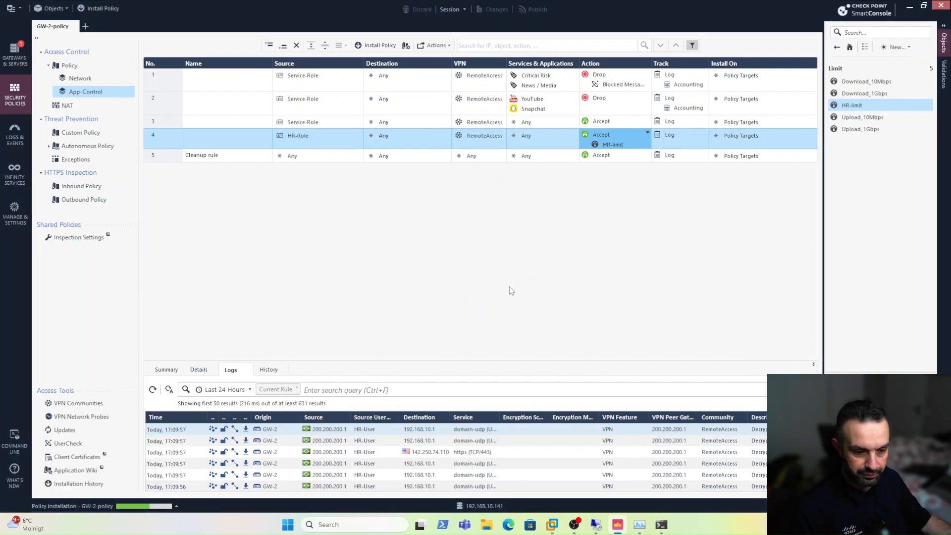
- Switch to the VPN client's remote desktop, search for bredbandskollen in a new incognito window and open the Bredbandskollen site
left_click(595, 524)
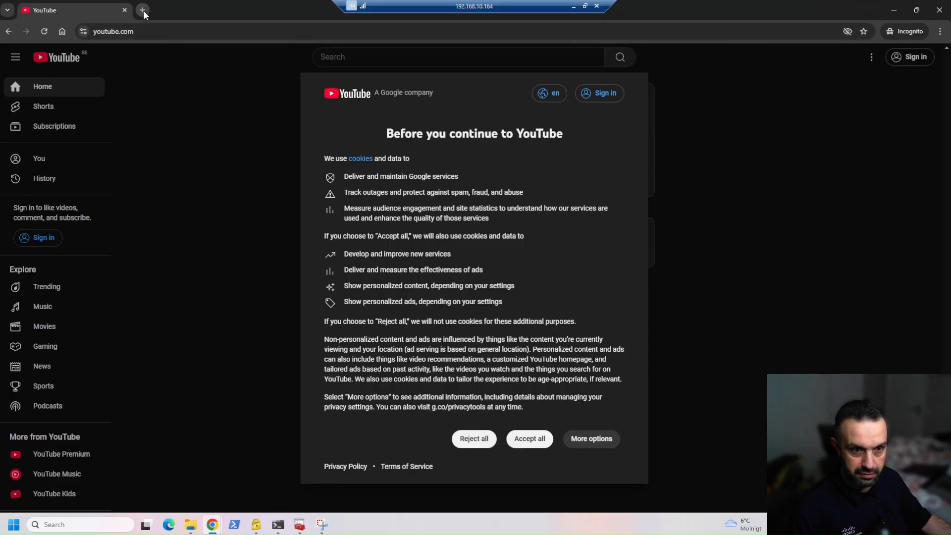
left_click(940, 31)
left_click(841, 75)
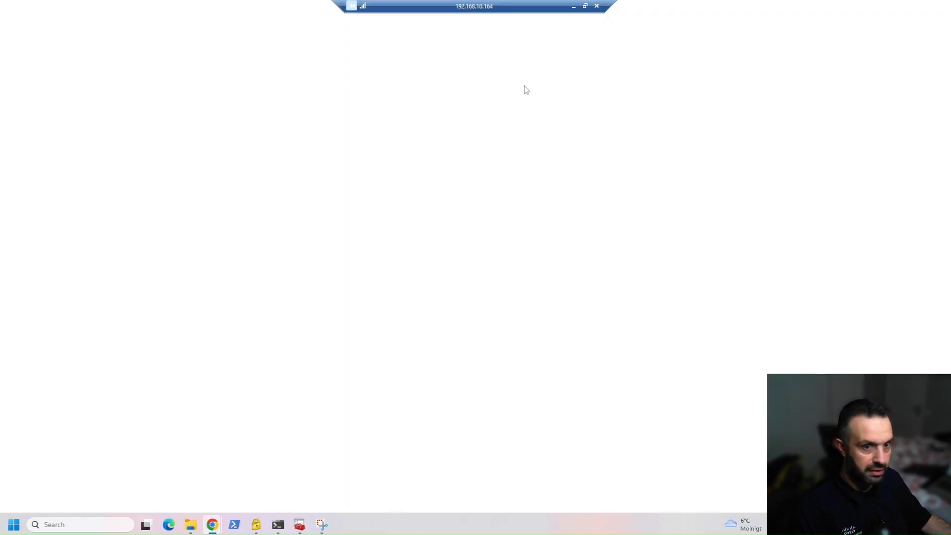
type("bredbandskollen")
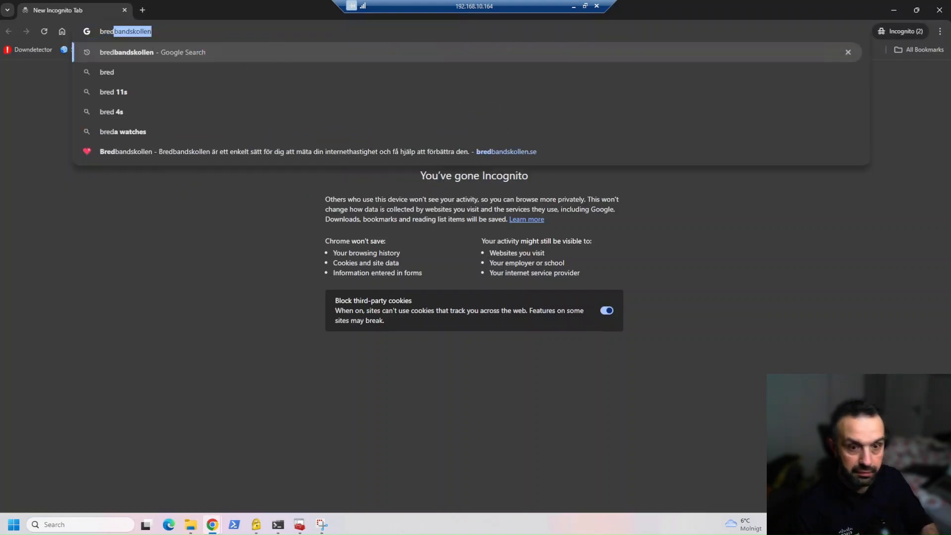
key("Return")
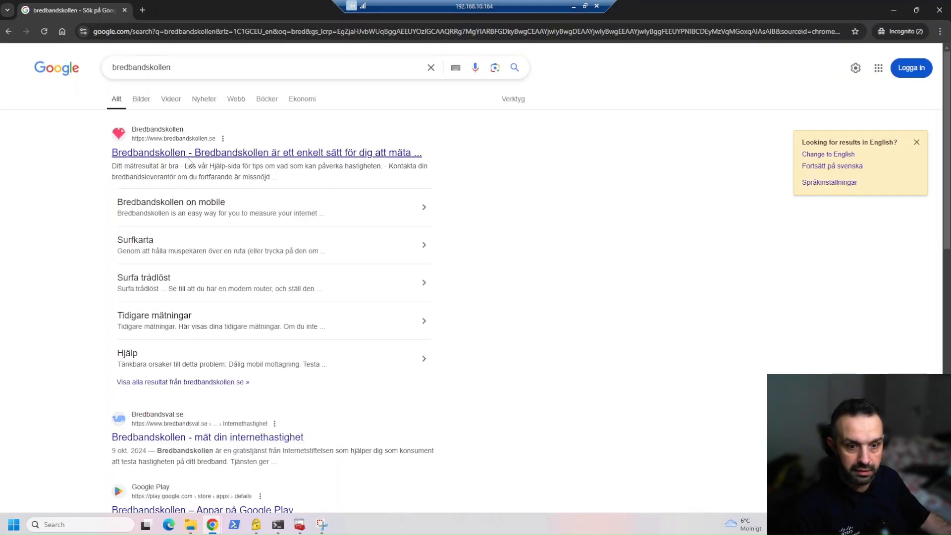
left_click(186, 155)
- Switch Bredbandskollen to English and repeat the speed test with the HR-limit policy installed
left_click(724, 66)
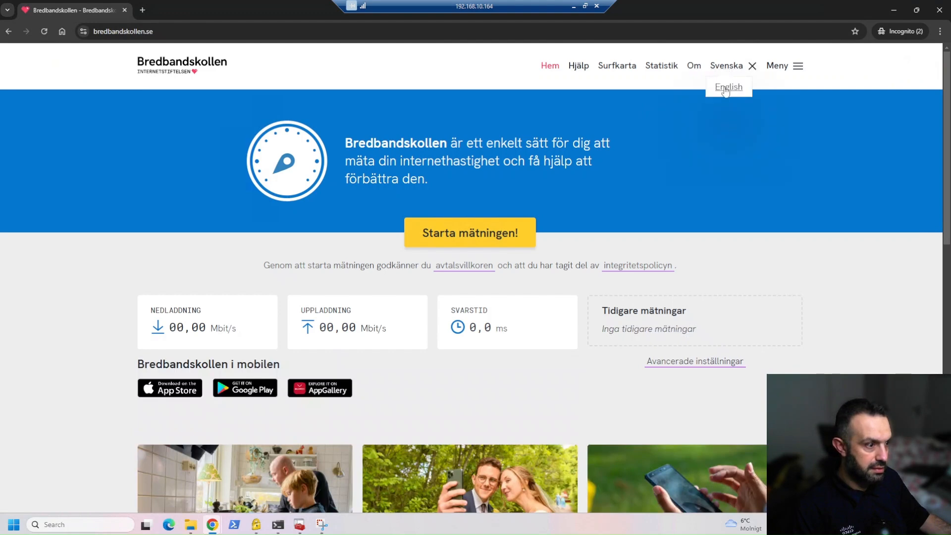
left_click(726, 88)
left_click(441, 241)
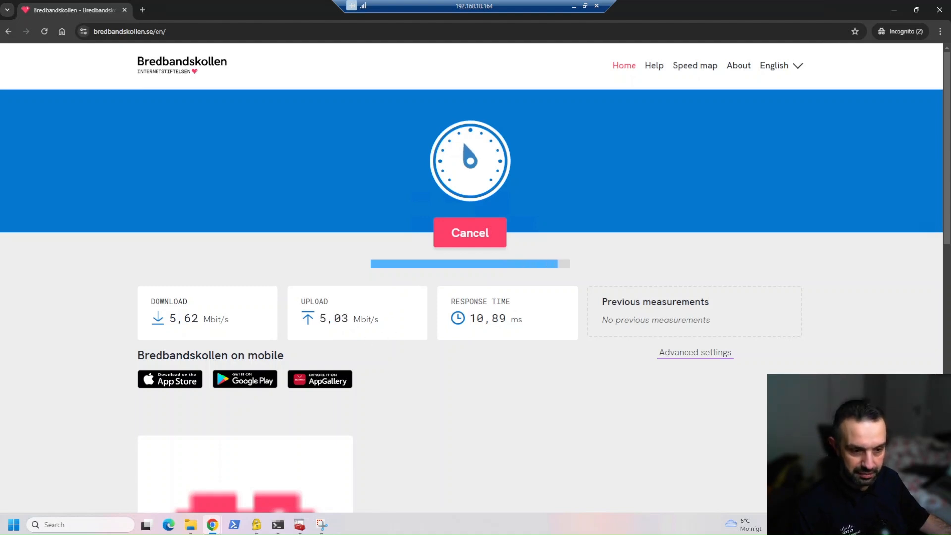
- Return to SmartConsole and view the HR-limit details on rule 4 to compare them with the test
left_click(573, 6)
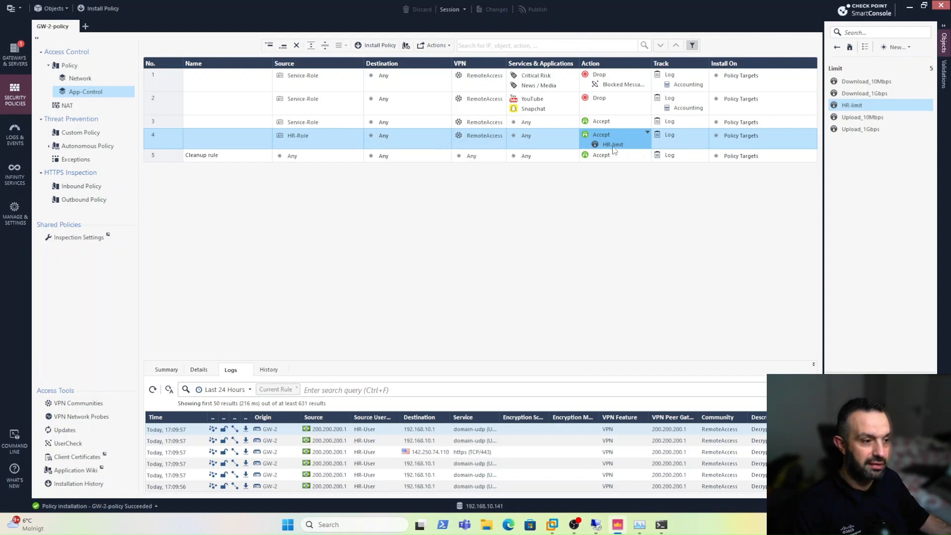
mouse_move(614, 149)
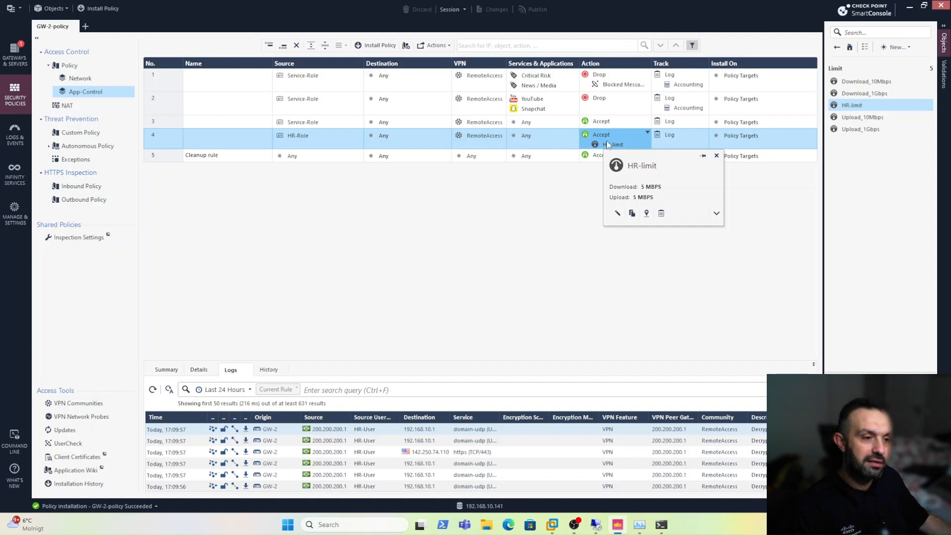
- Browse the application categories available for rule 1's services and applications without adding any
left_click(574, 72)
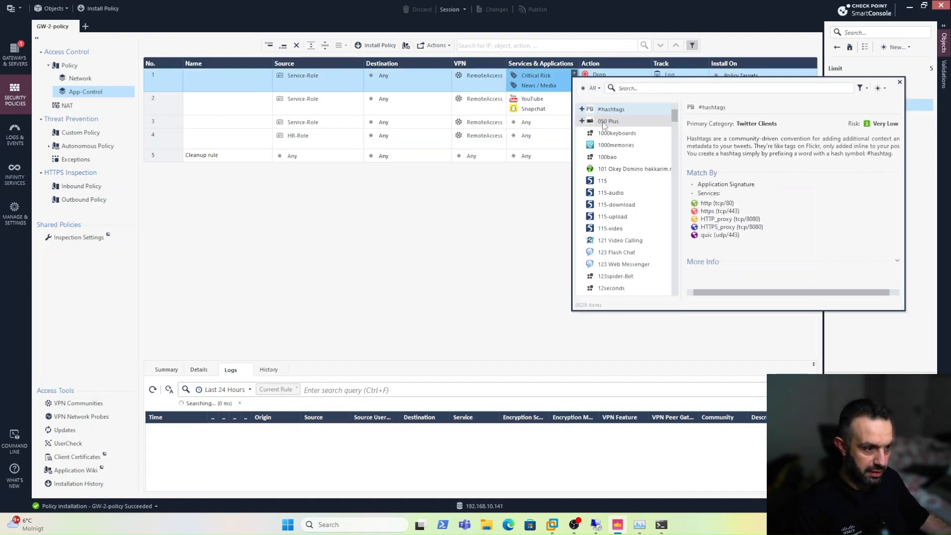
left_click(593, 88)
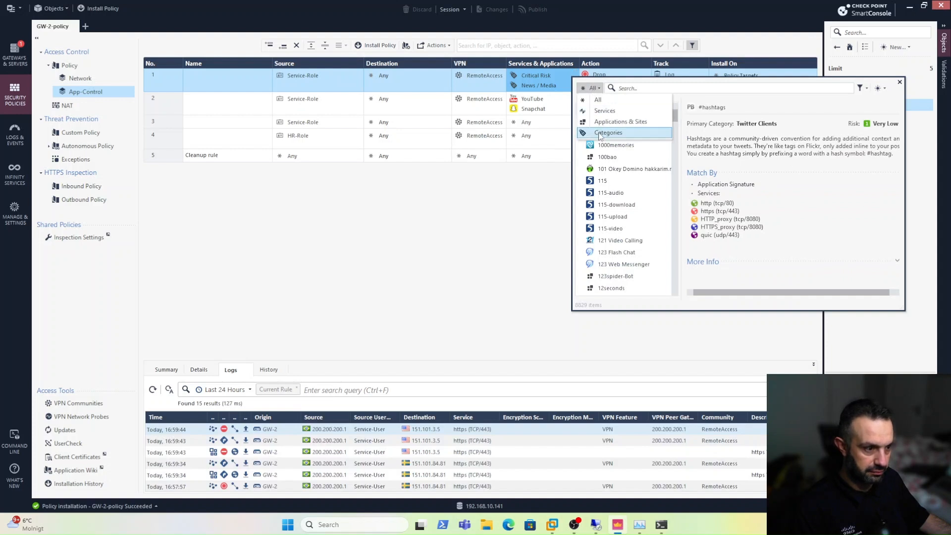
left_click(600, 136)
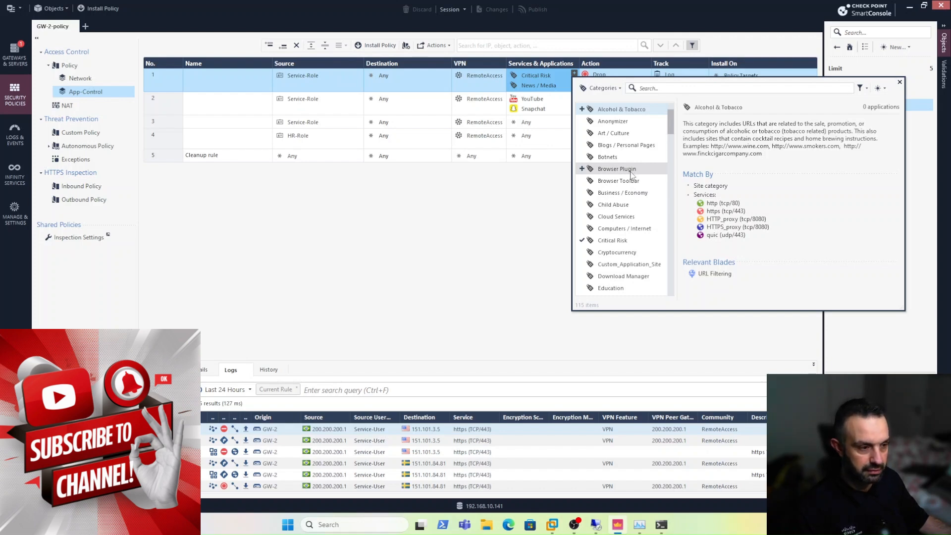
left_click(485, 220)
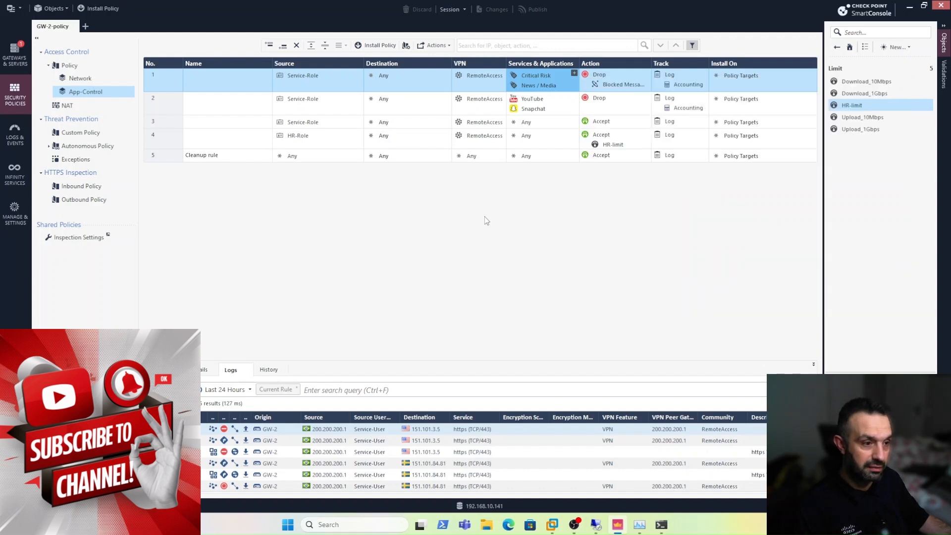
- Start a new custom Application/Site object and name it Block yahoo
left_click(836, 47)
left_click(894, 51)
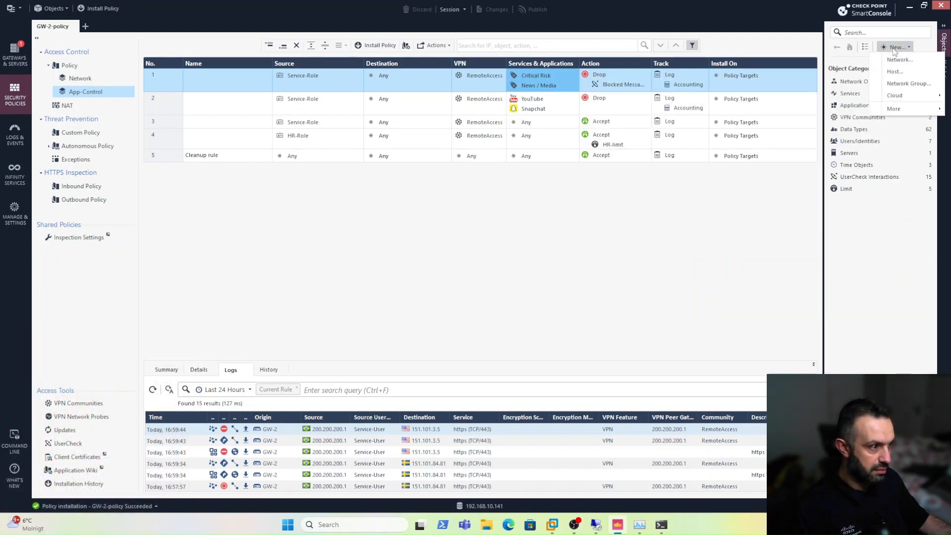
mouse_move(897, 110)
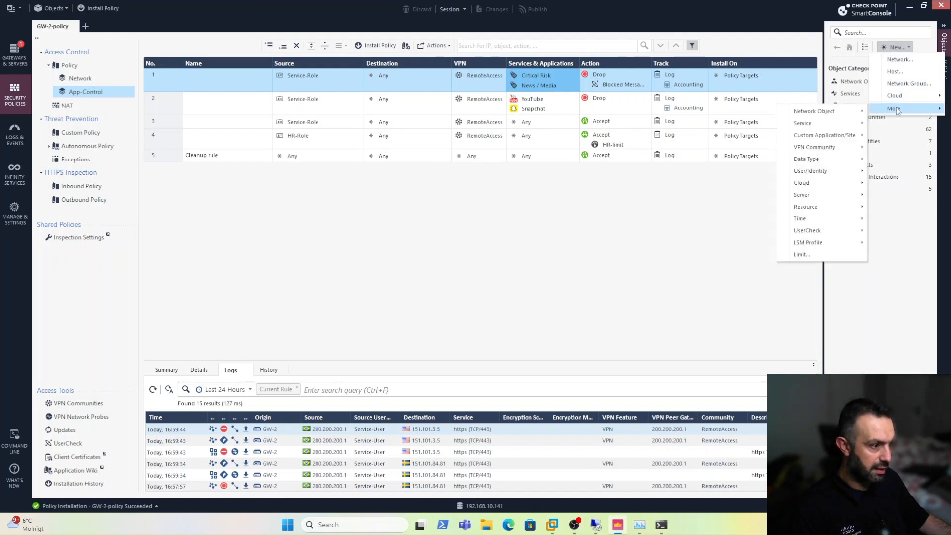
mouse_move(837, 137)
left_click(737, 137)
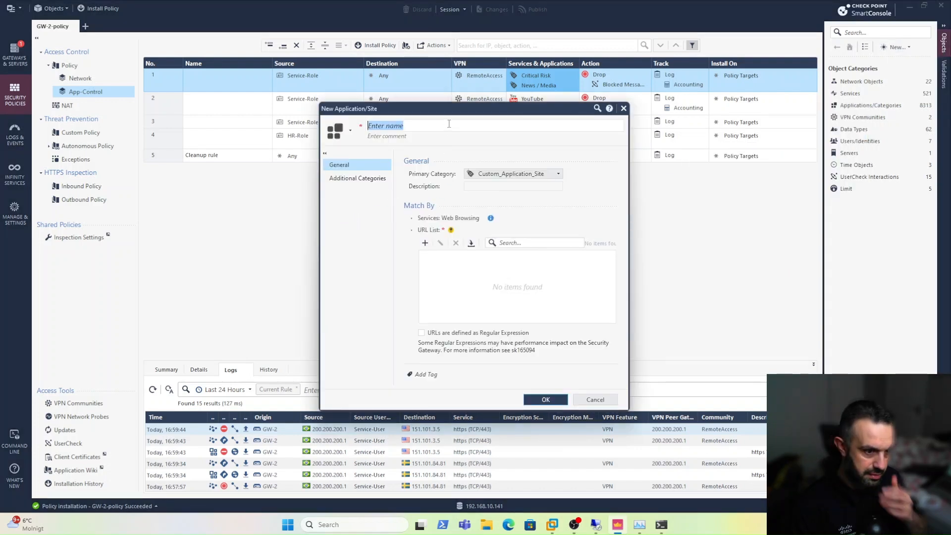
type("Block")
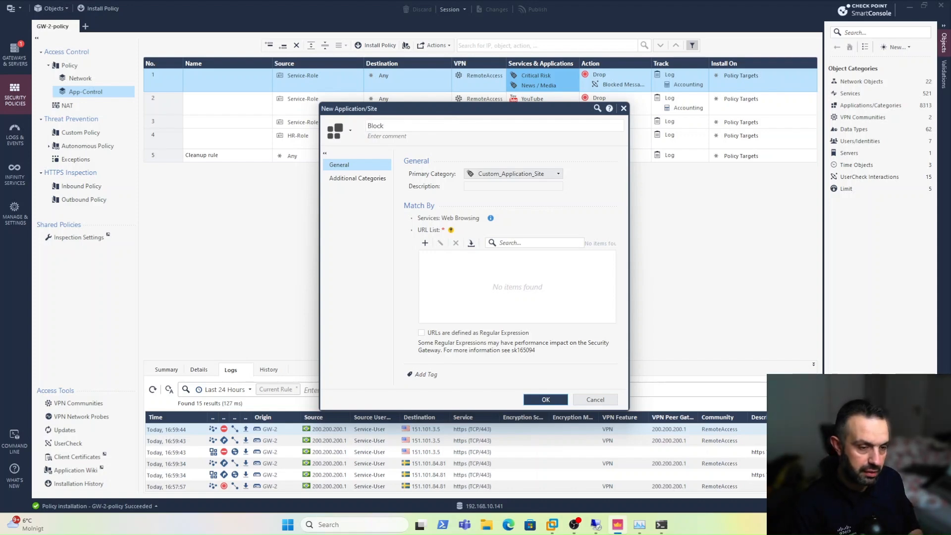
type(" yahoo")
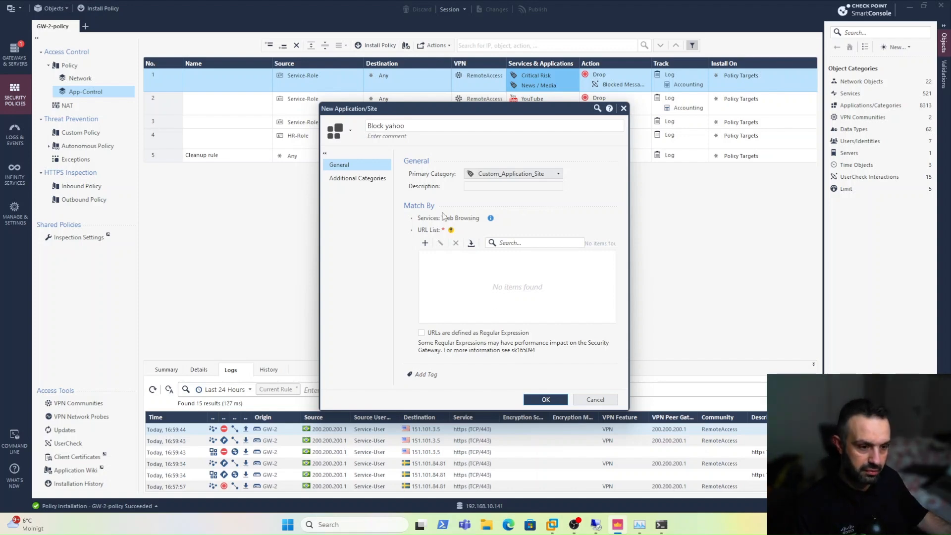
- Add the wildcard URL *yahoo* to the Block yahoo object's URL list and save the object
left_click(425, 243)
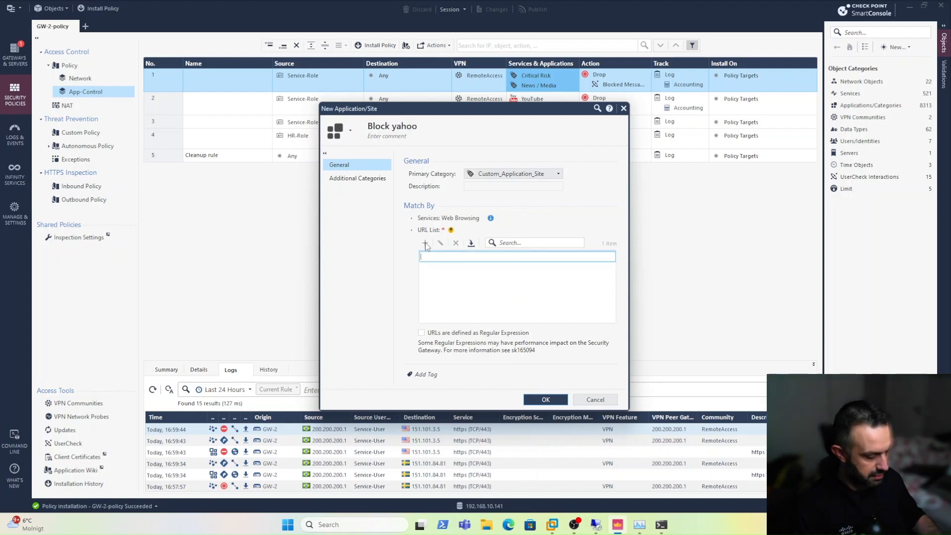
type("*yah")
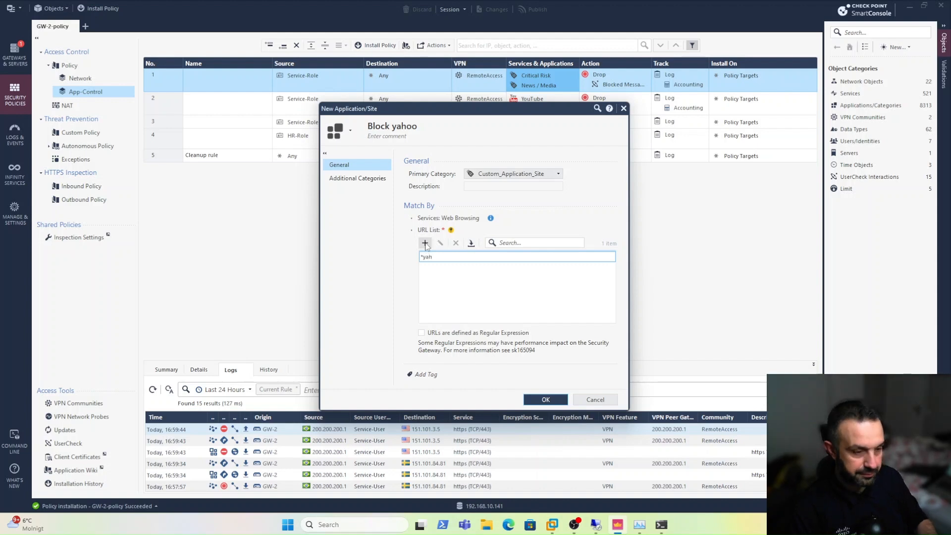
type("oo")
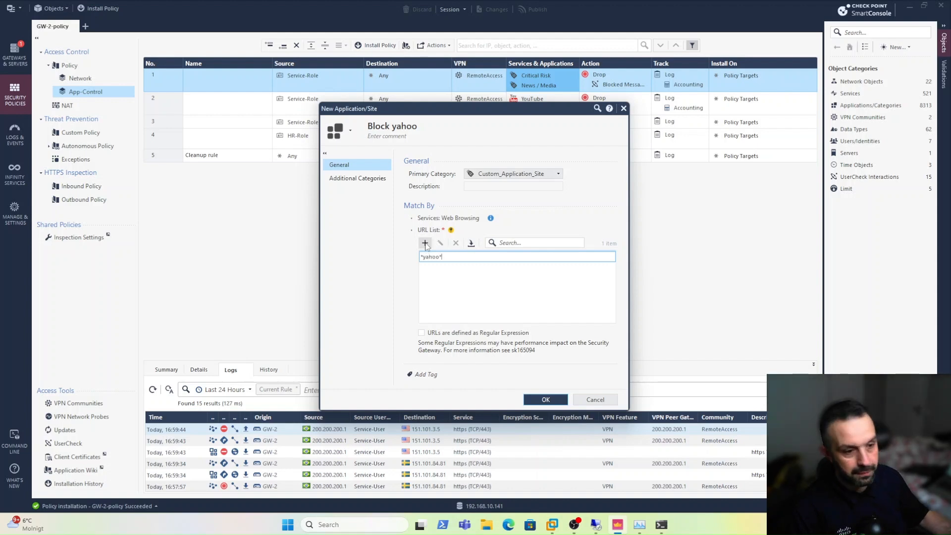
type("*")
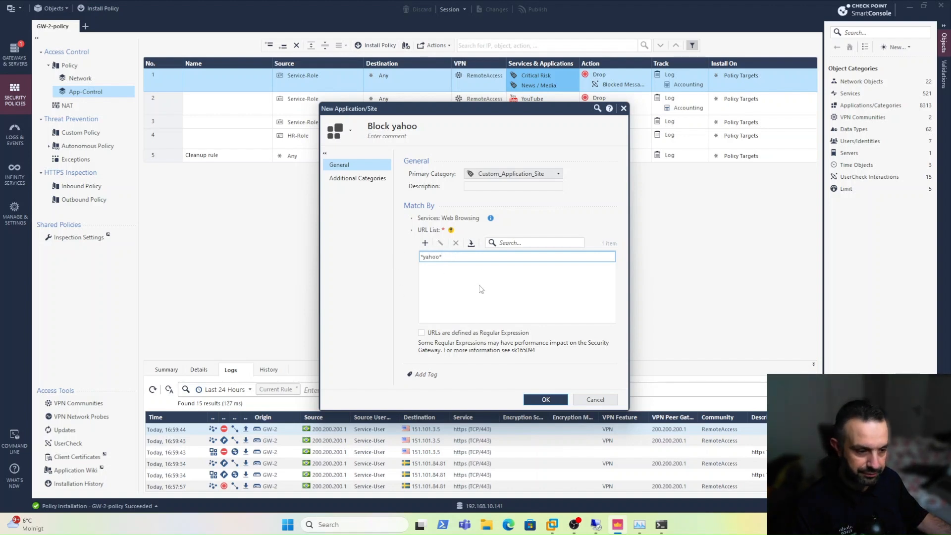
left_click(545, 400)
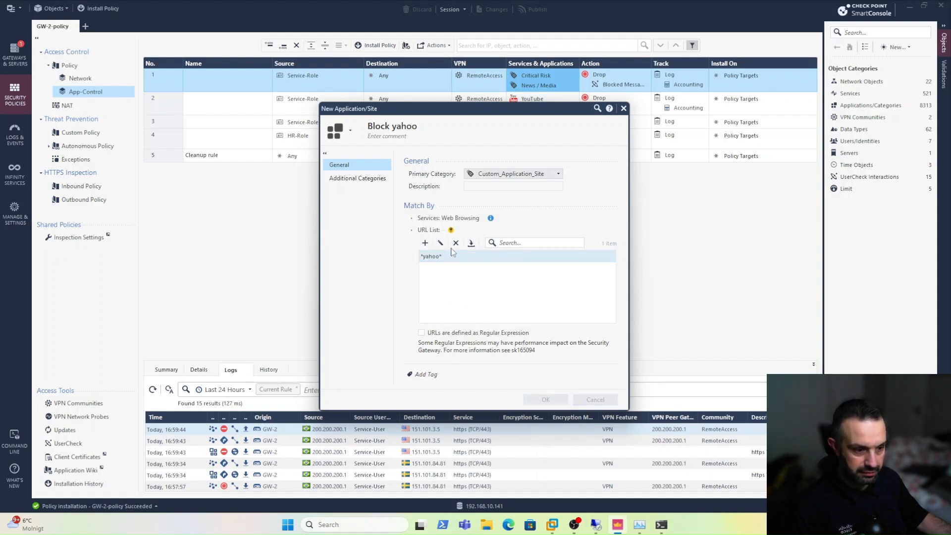
left_click(510, 305)
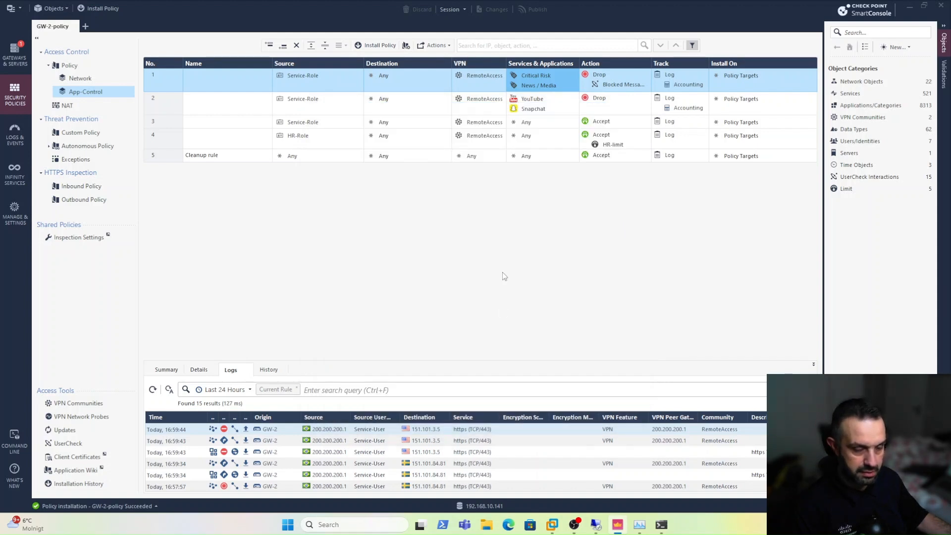
- Publish the new Block yahoo object and install GW-2-policy
left_click(94, 8)
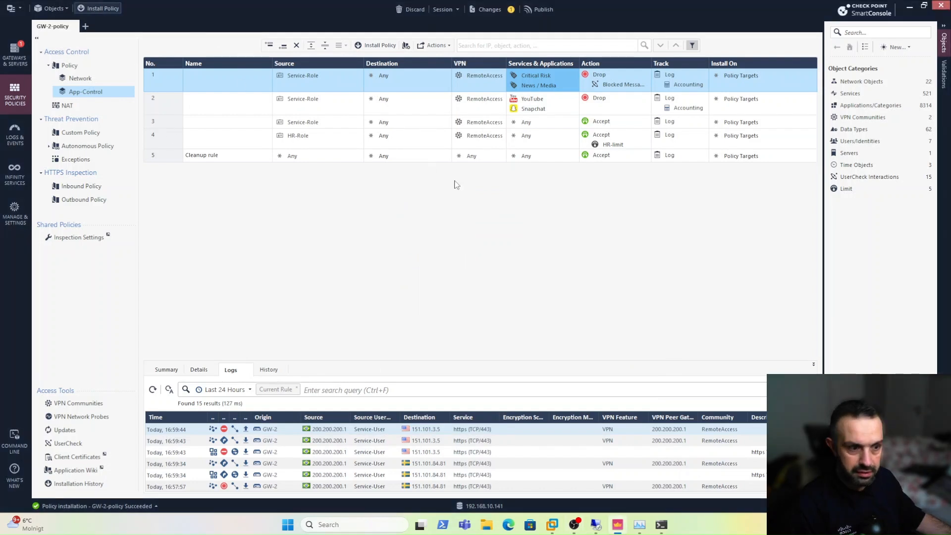
left_click(515, 321)
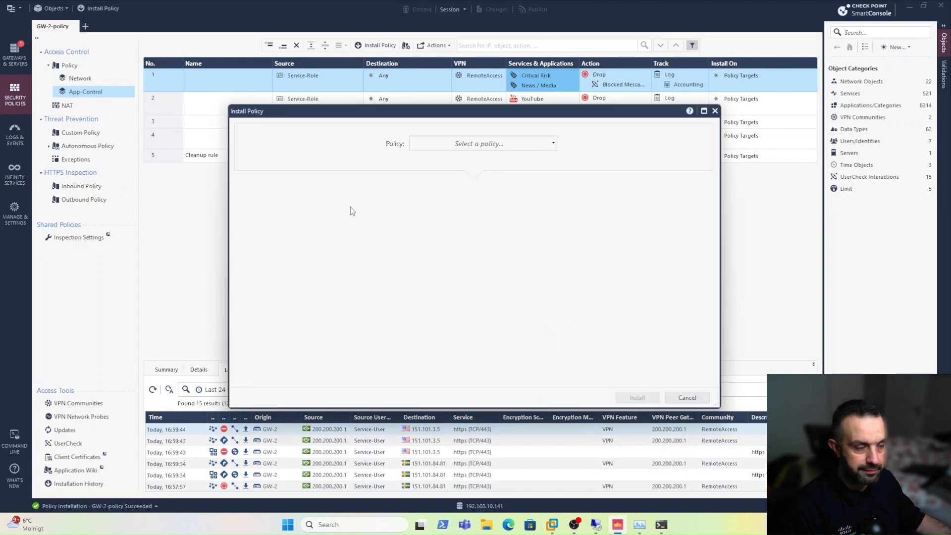
left_click(477, 143)
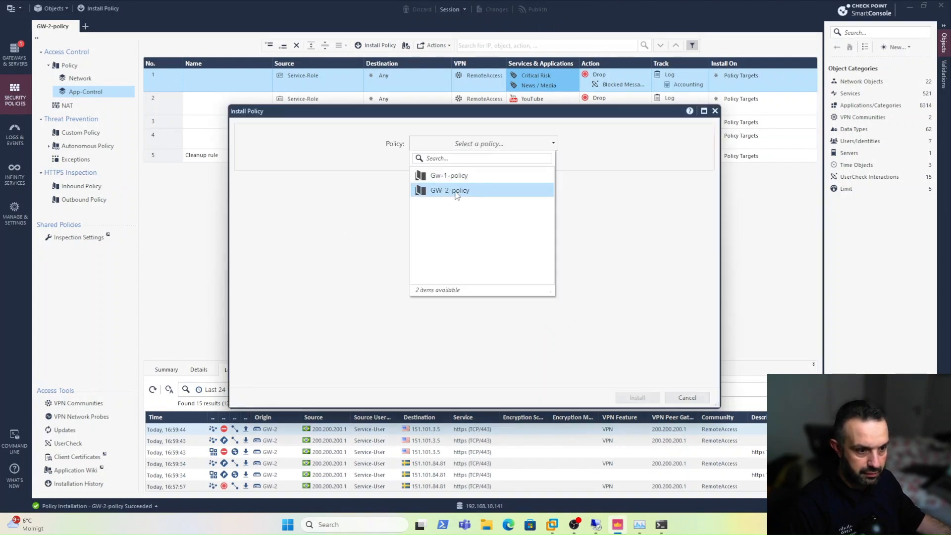
left_click(455, 192)
left_click(637, 398)
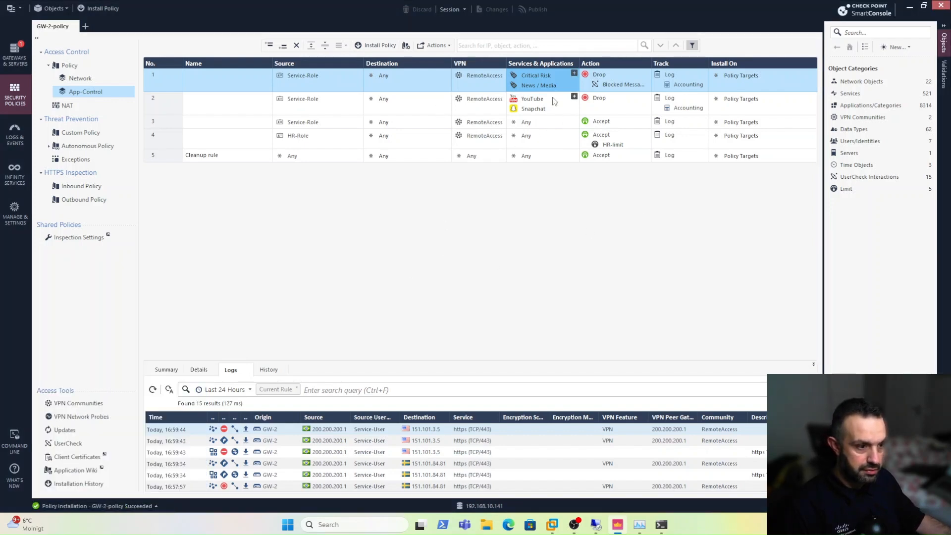
- Search Applications & Sites for "ya" and add Block yahoo to rule 1's services and applications
left_click(573, 73)
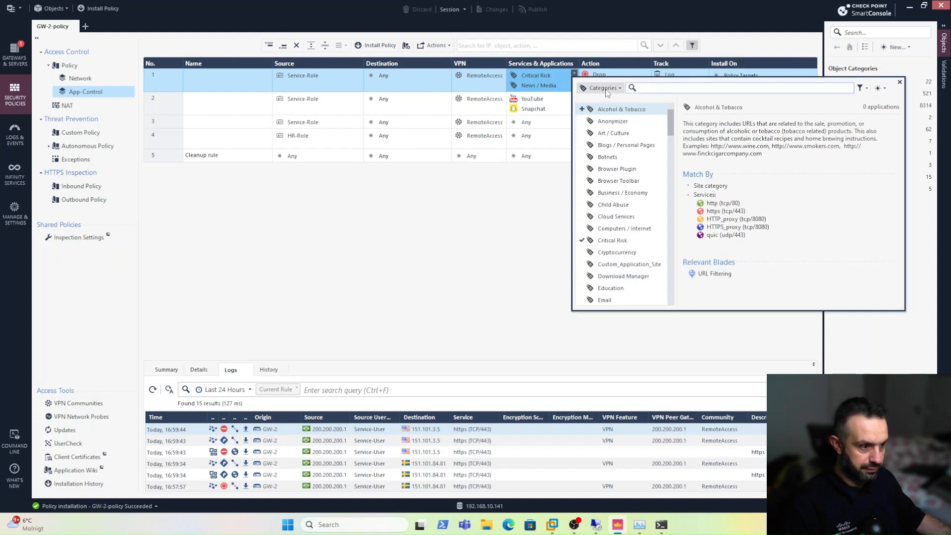
type("ya")
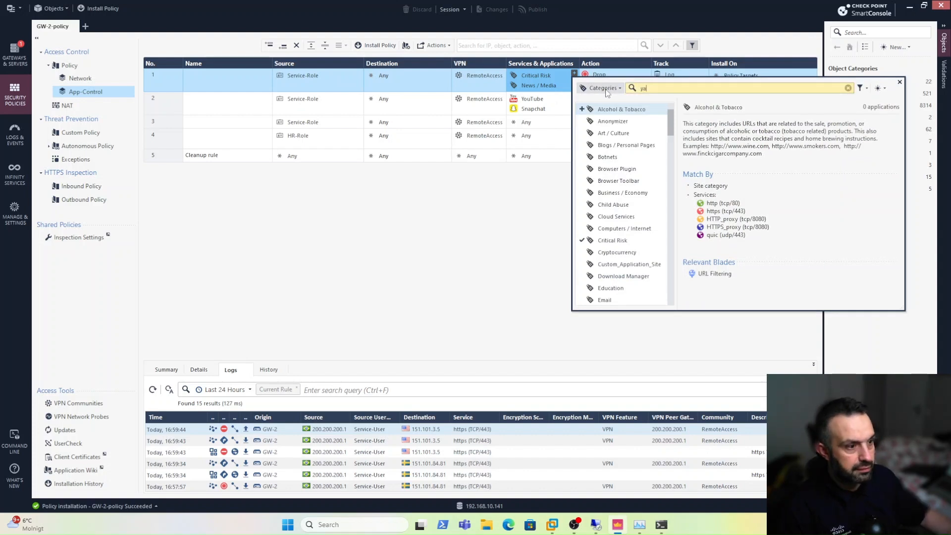
left_click(605, 88)
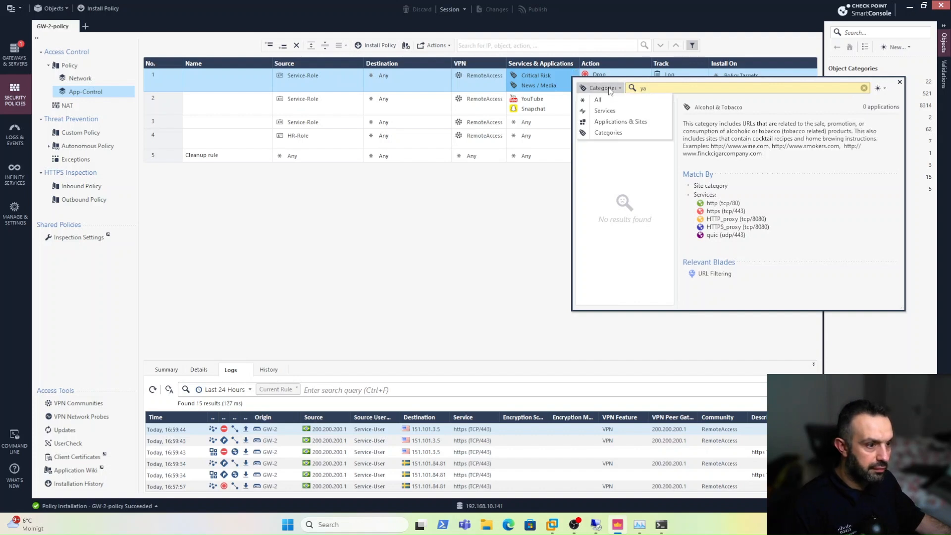
left_click(622, 122)
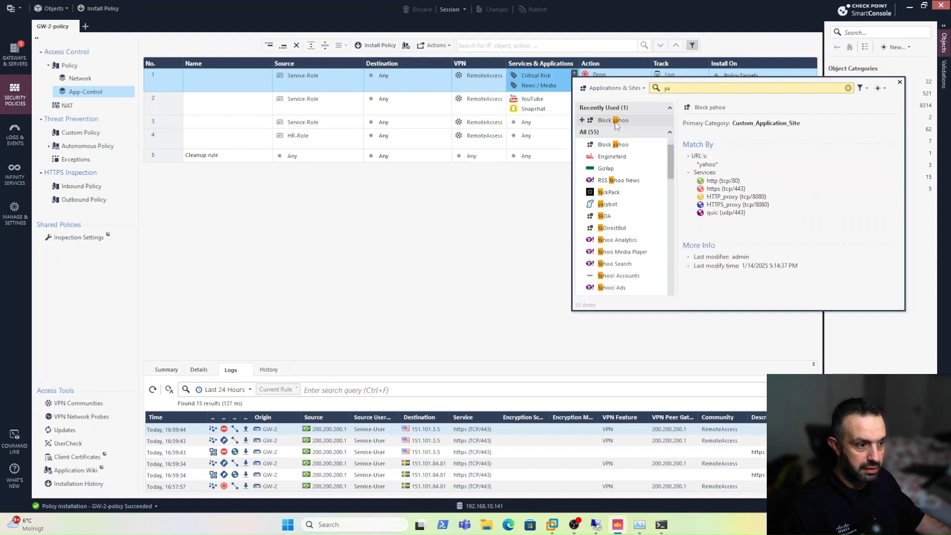
left_click(581, 120)
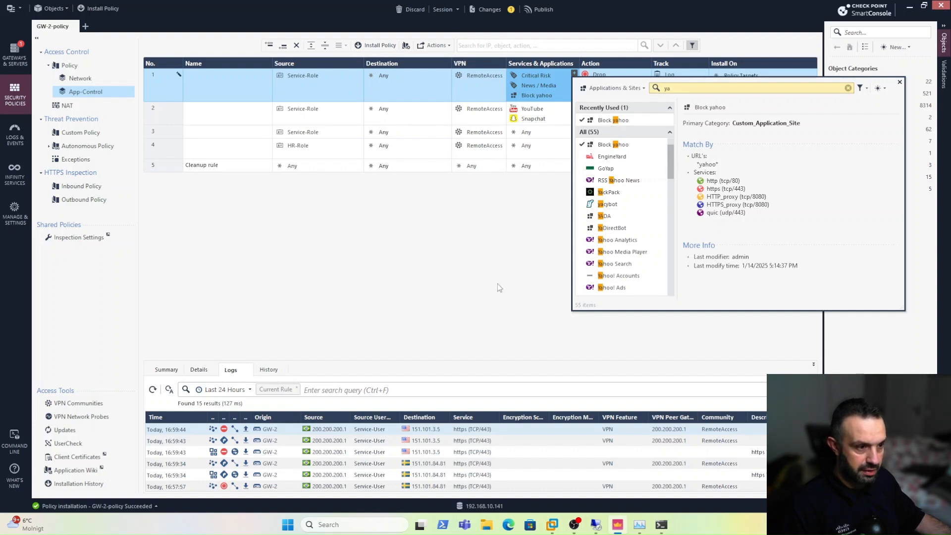
left_click(504, 248)
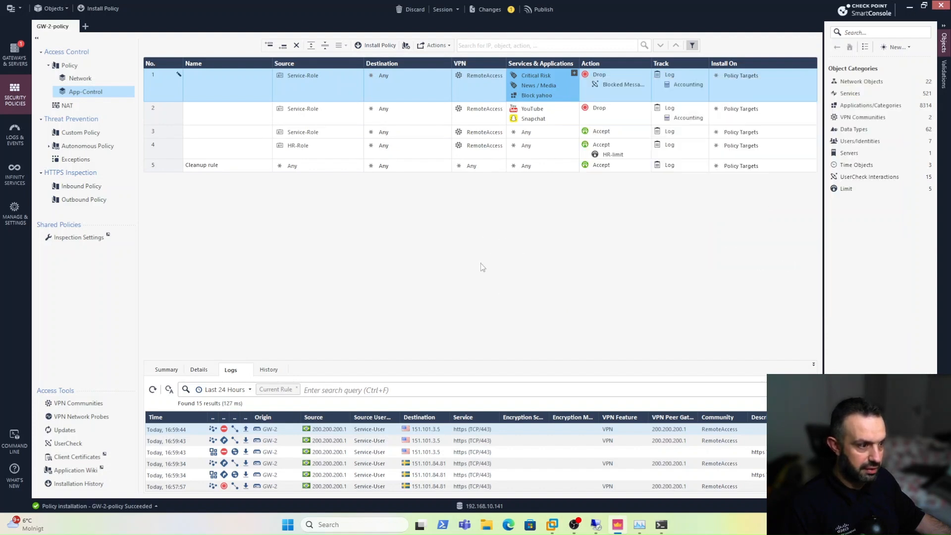
- Publish the rule 1 change and install the GW-2-policy Access Control policy on gateway GW-2
left_click(105, 8)
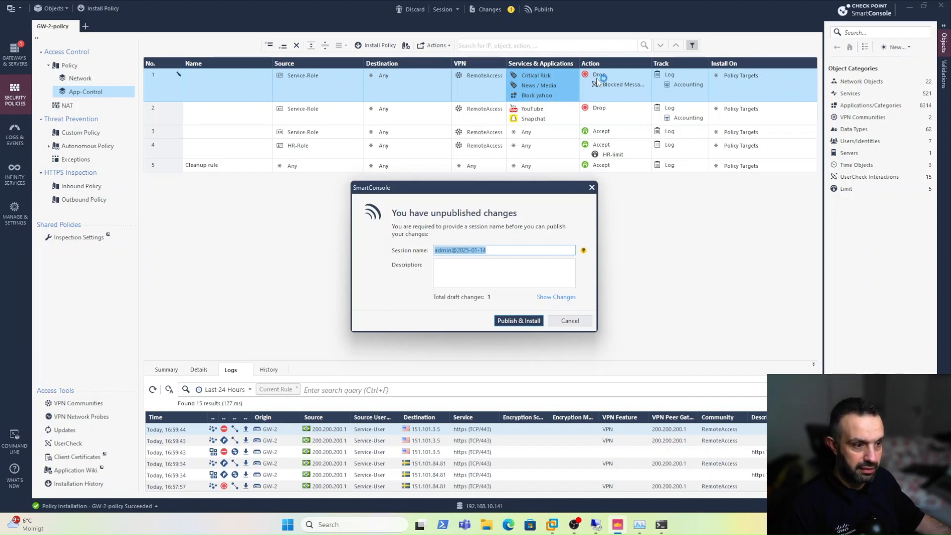
left_click(518, 320)
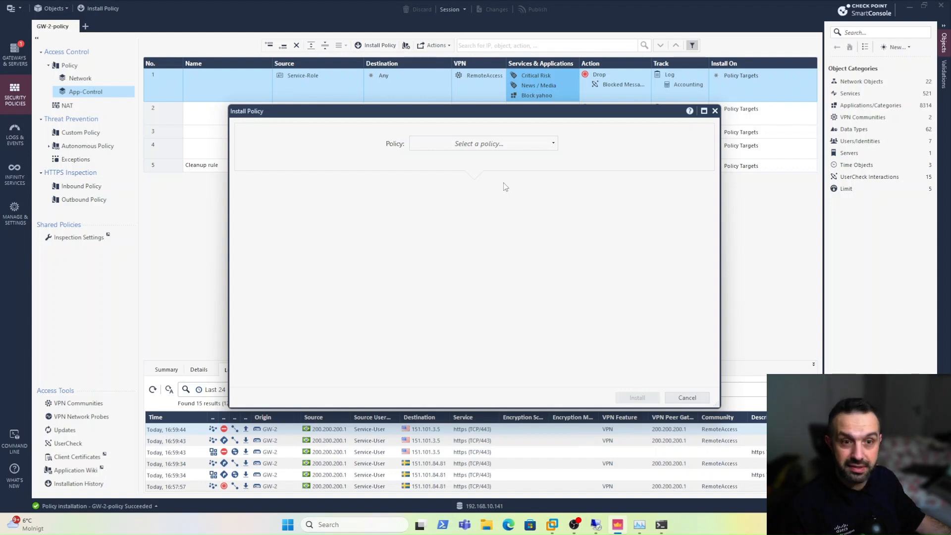
left_click(483, 143)
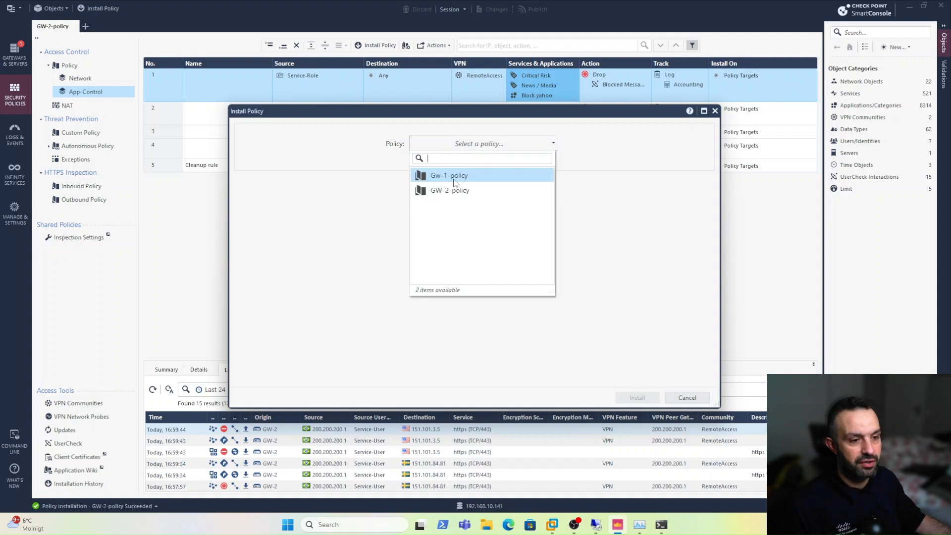
left_click(443, 190)
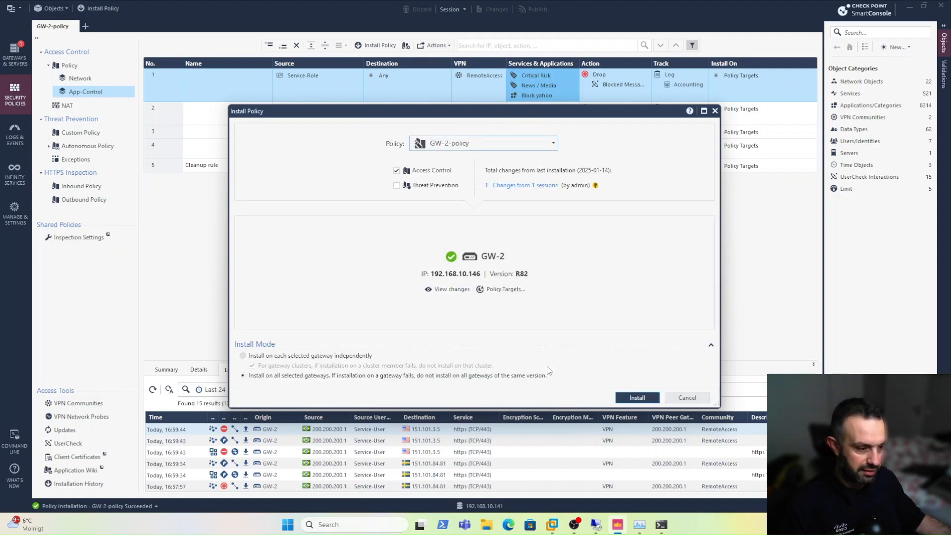
left_click(637, 399)
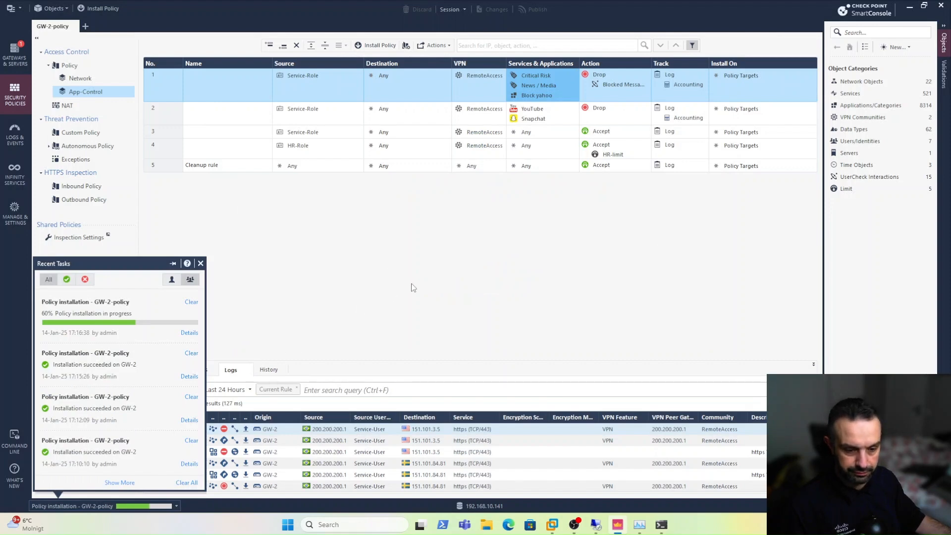
left_click(488, 249)
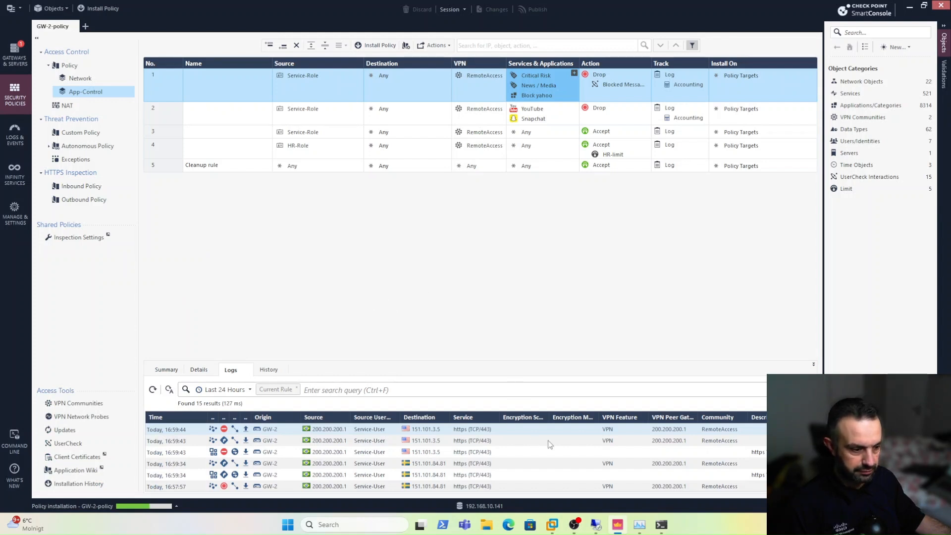
- Switch to the VPN client's remote desktop and disconnect the current Check Point Endpoint Security VPN session
left_click(596, 524)
left_click(786, 524)
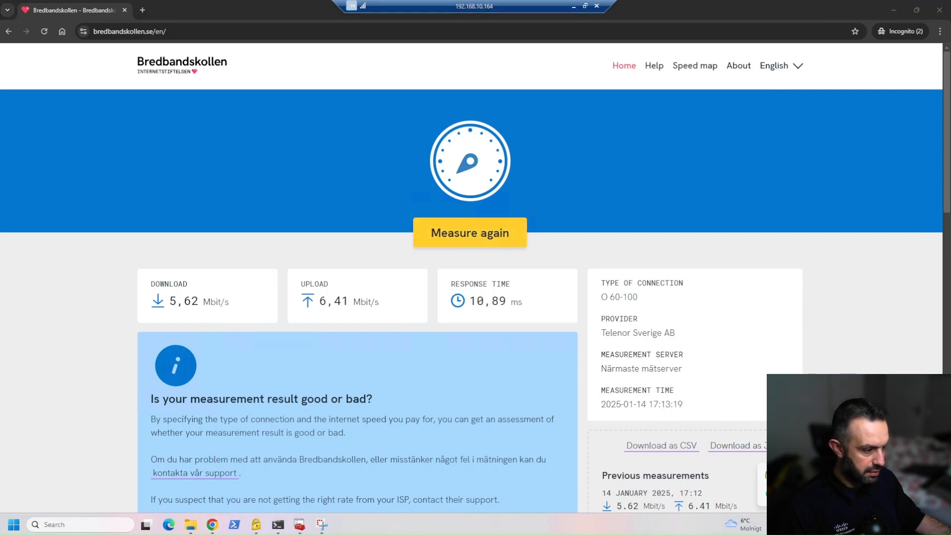
left_click(797, 435)
left_click(476, 267)
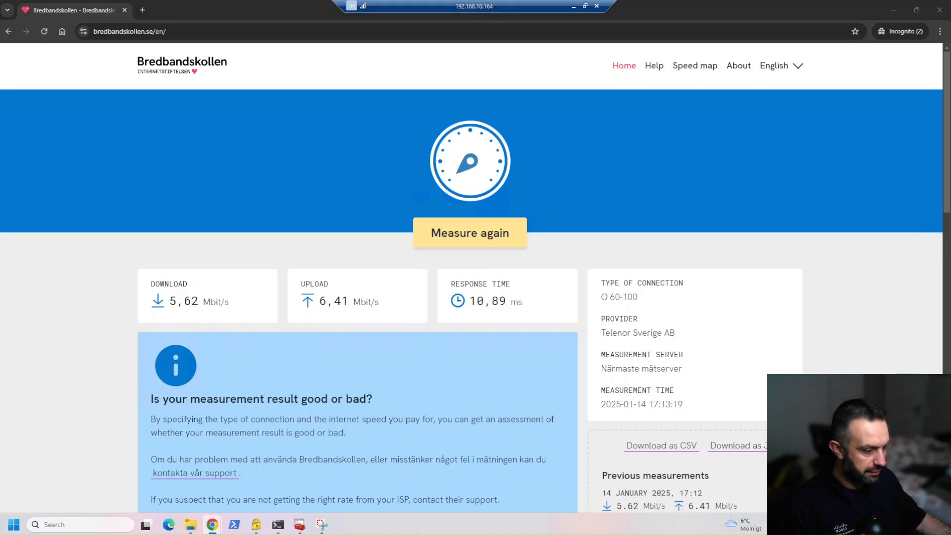
- Reconnect the Check Point Endpoint Security VPN to site 192.168.10.146 as Service-User, entering the account password
left_click(786, 525)
left_click(797, 436)
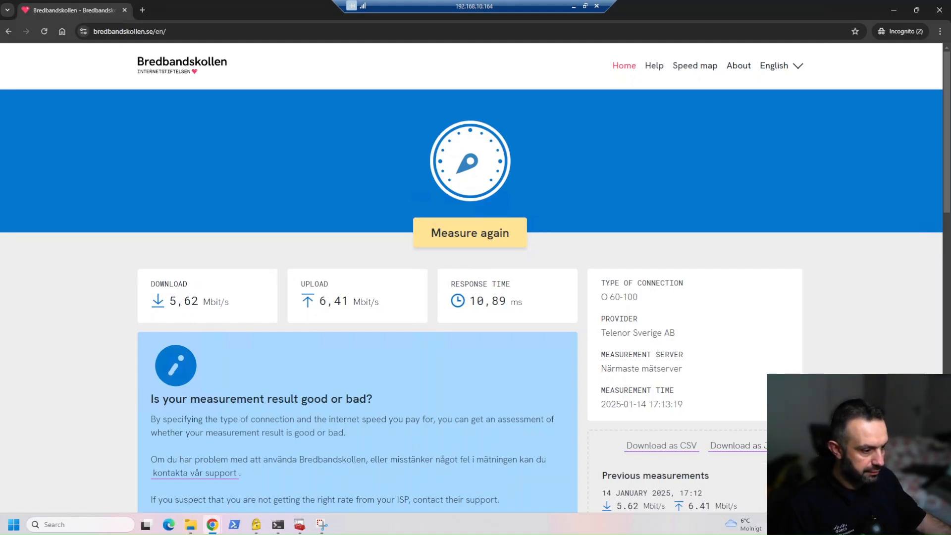
key("shift+Tab")
type("Serv")
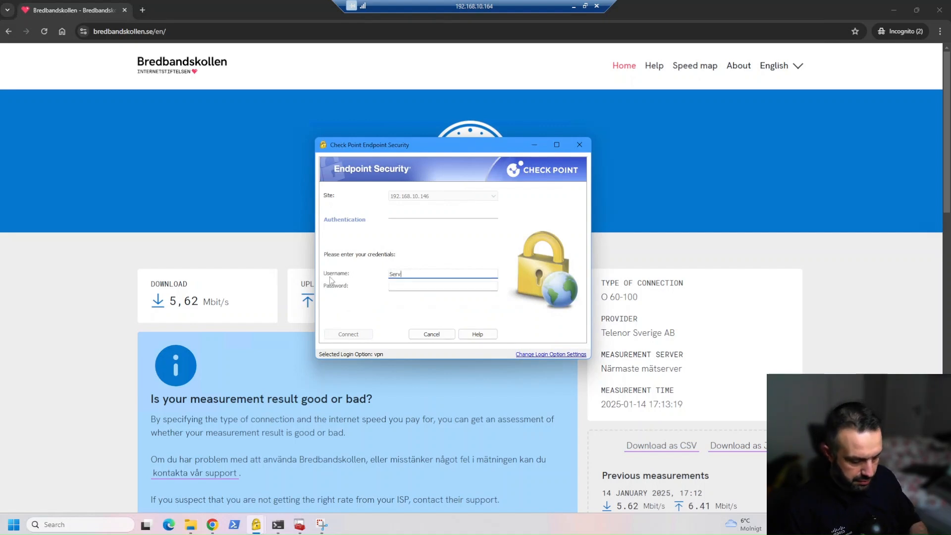
type("ice-User")
key("Tab")
type("************")
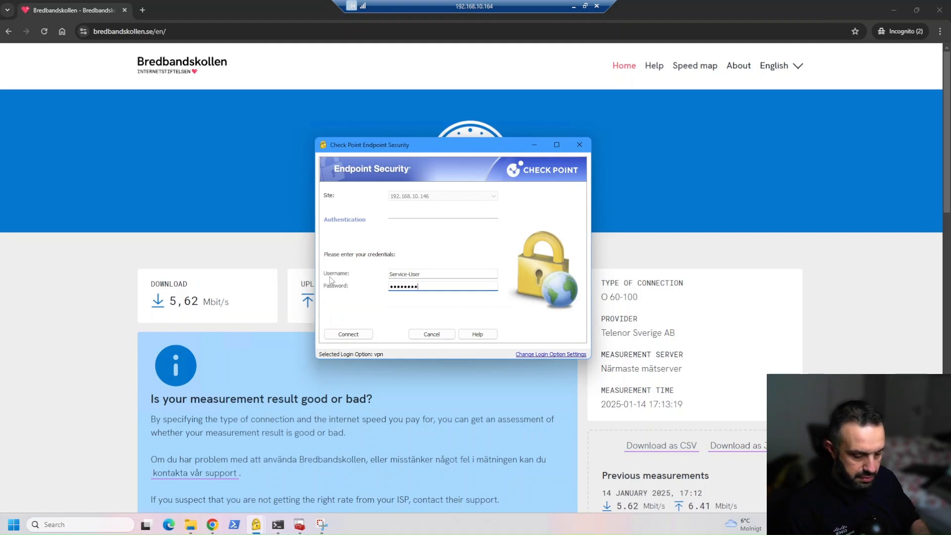
left_click(348, 333)
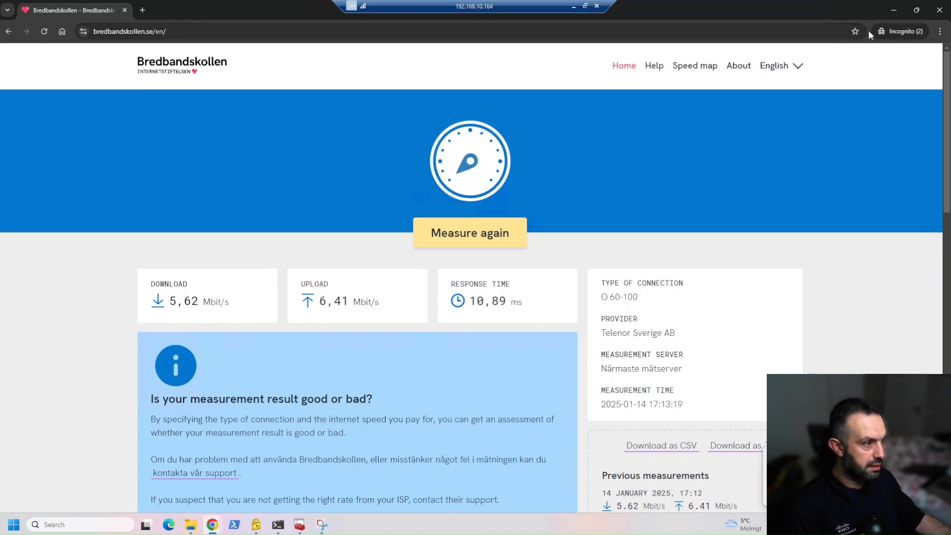
- Open a new incognito browser window and load google.com
left_click(939, 32)
left_click(855, 80)
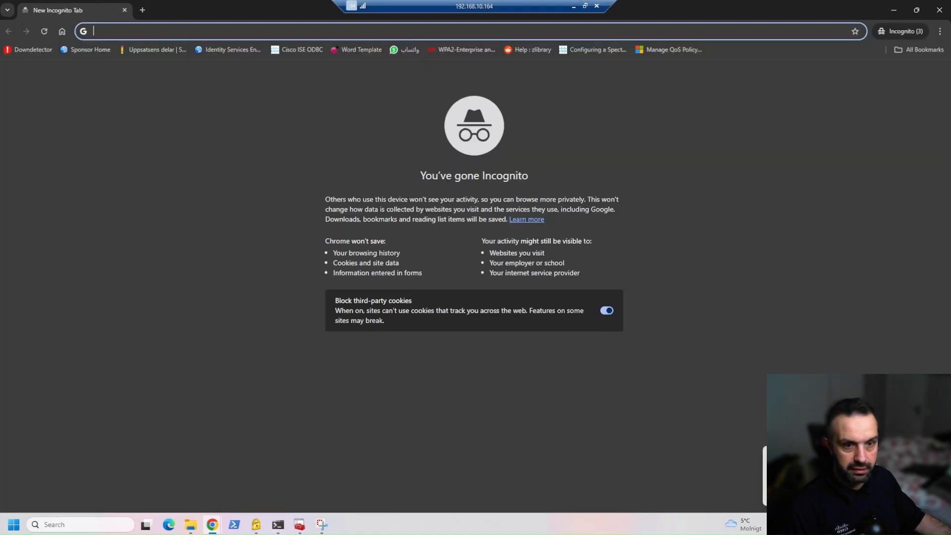
type("goo")
key("Return")
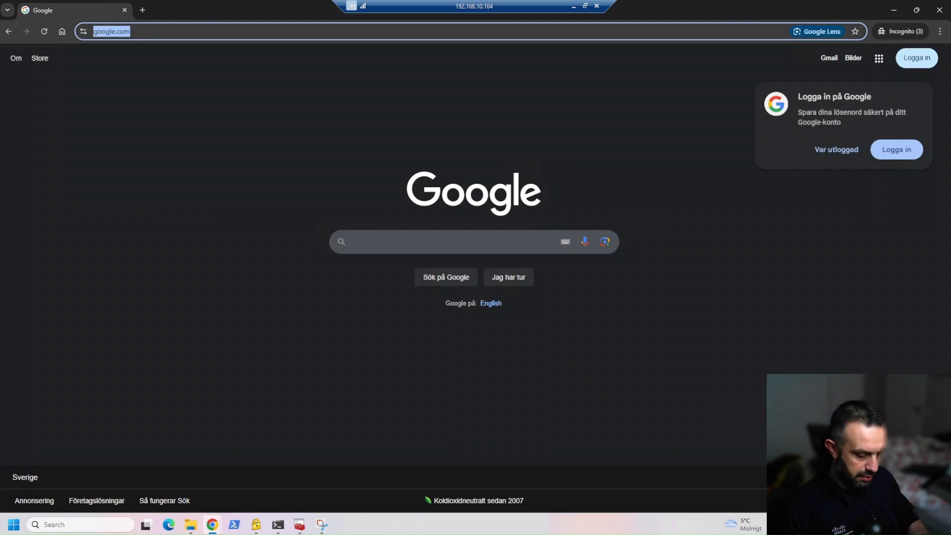
- Search for "yahoo" to test the block rule, proceeding past the certificate warning for 192.168.10.146 to the UserCheck page
type("yahoo")
key("Return")
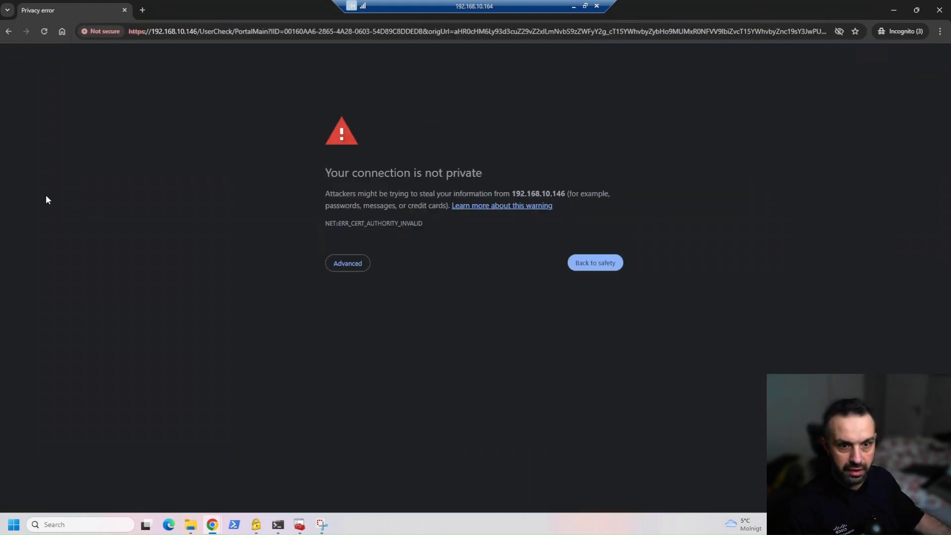
left_click(346, 270)
left_click(355, 339)
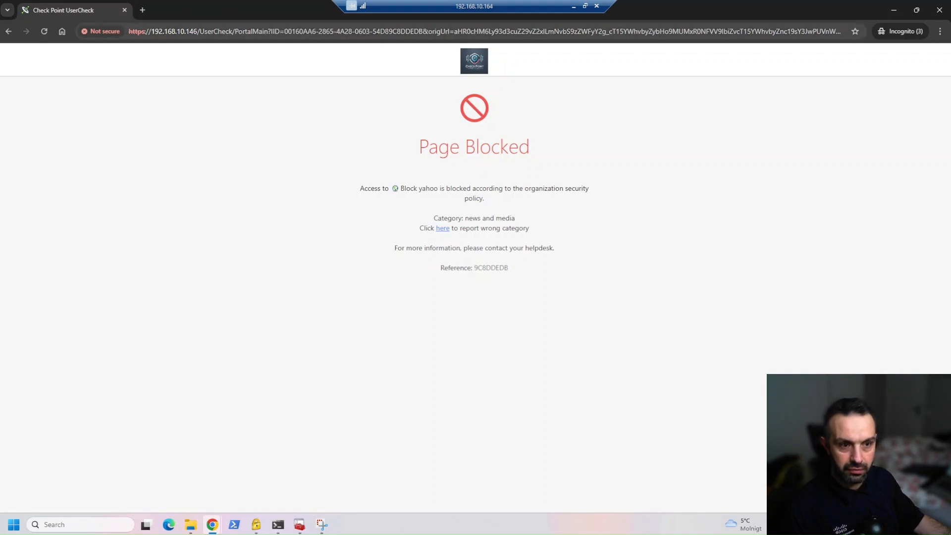
- Copy the reference code from the UserCheck Page Blocked message
left_click(403, 31)
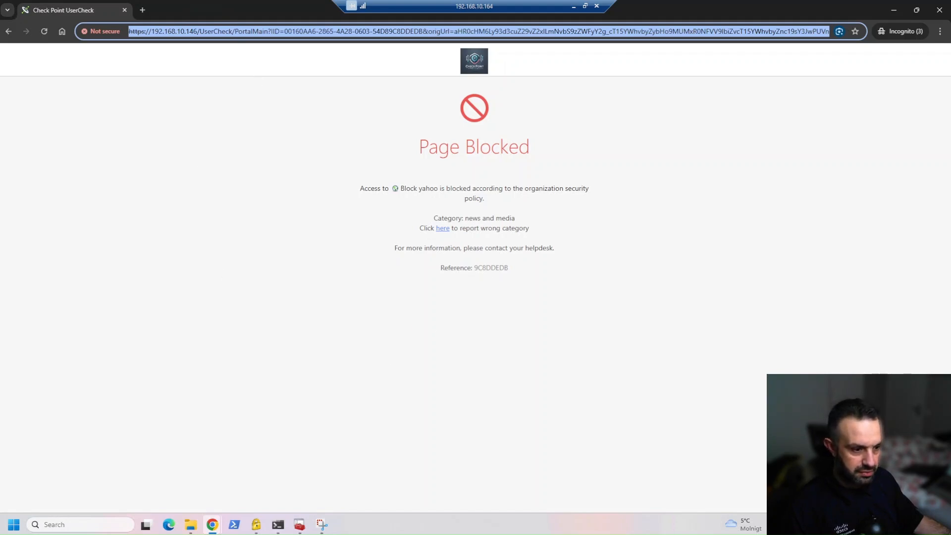
double_click(491, 268)
key("ctrl+c")
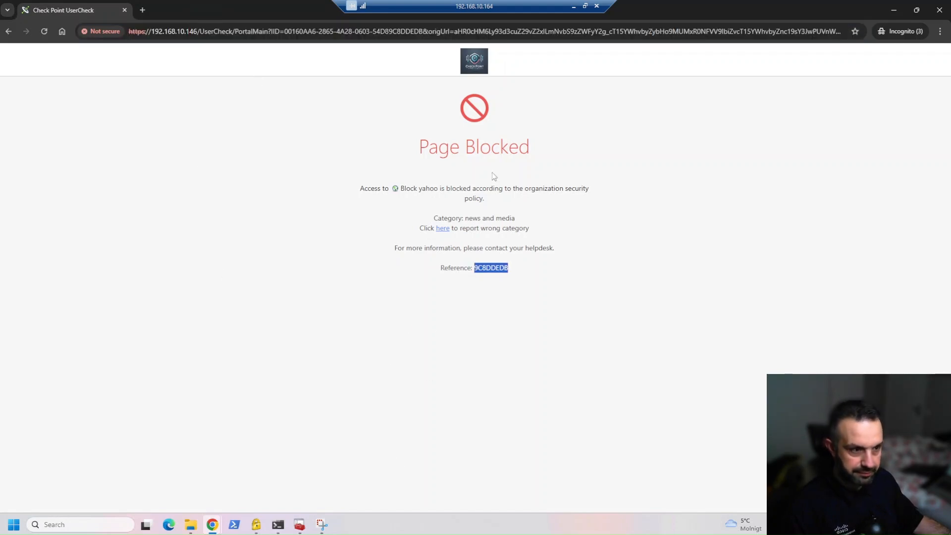
- Switch to SmartConsole and search the last hour's logs for the copied UserCheck reference, refreshing until the matching entry loads
left_click(573, 6)
left_click(15, 141)
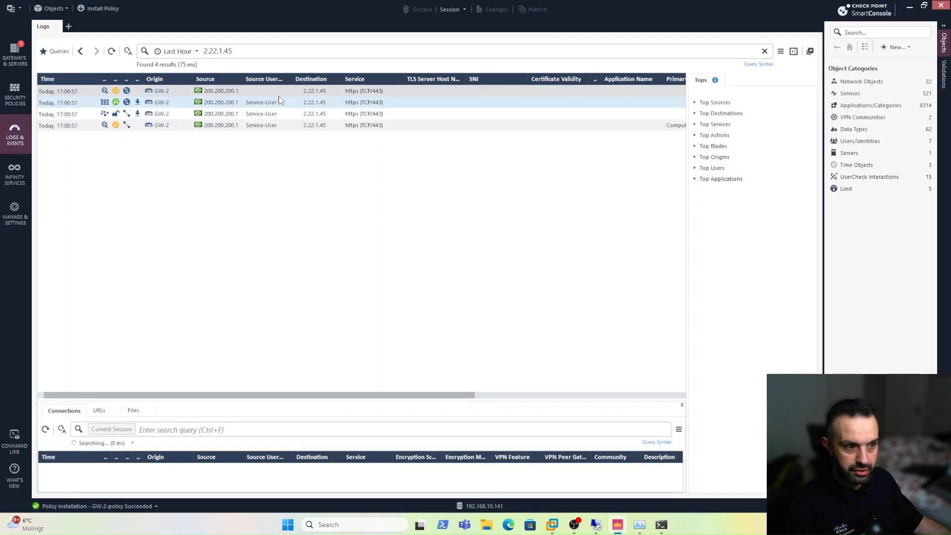
left_click(245, 50)
key("ctrl+a")
key("ctrl+v")
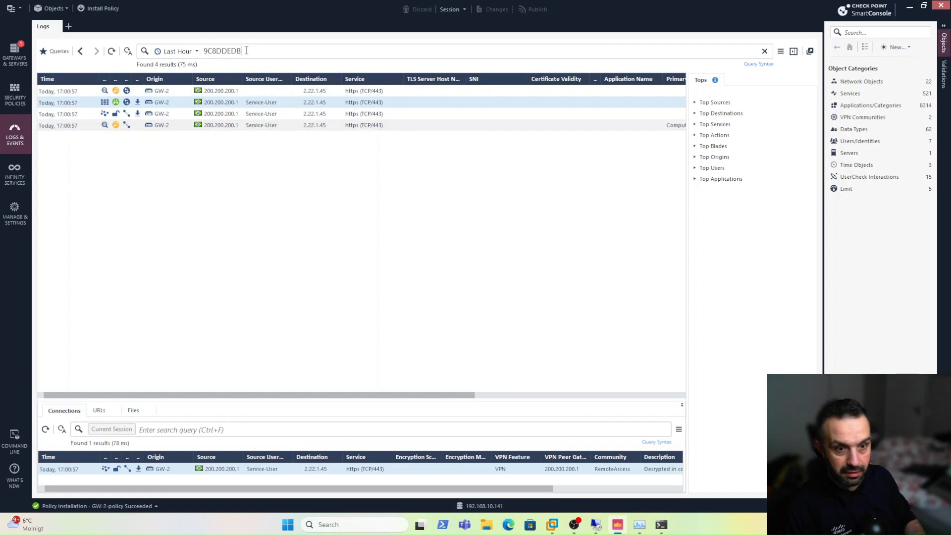
key("Return")
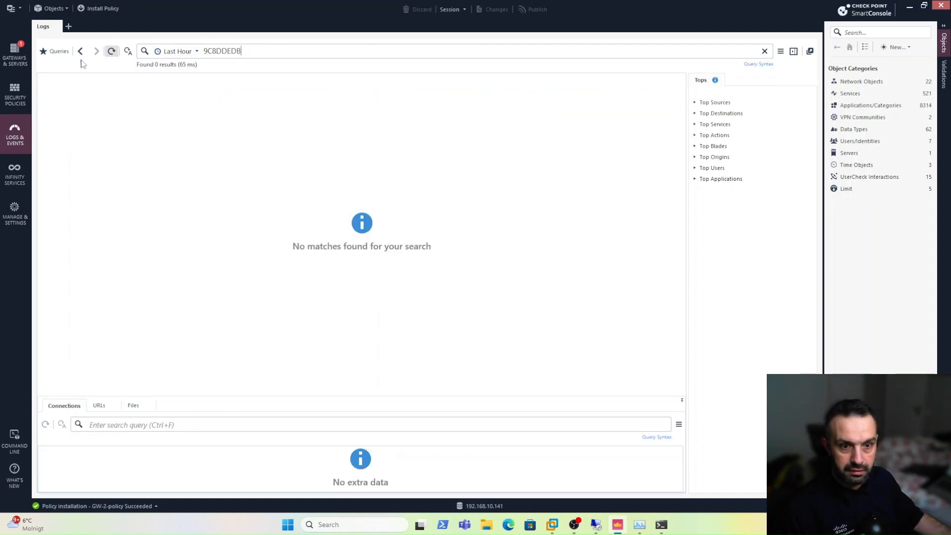
left_click(112, 52)
left_click(112, 51)
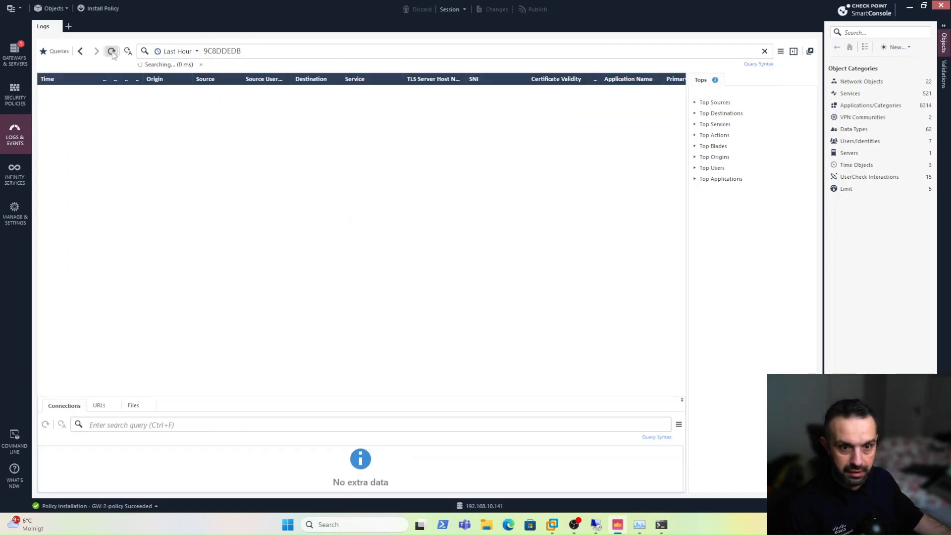
left_click(112, 51)
left_click(111, 52)
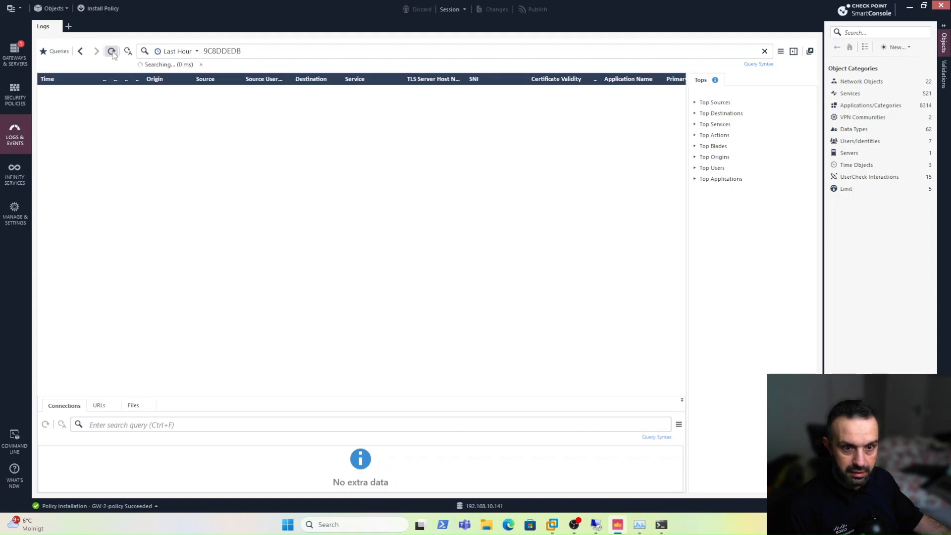
left_click(111, 51)
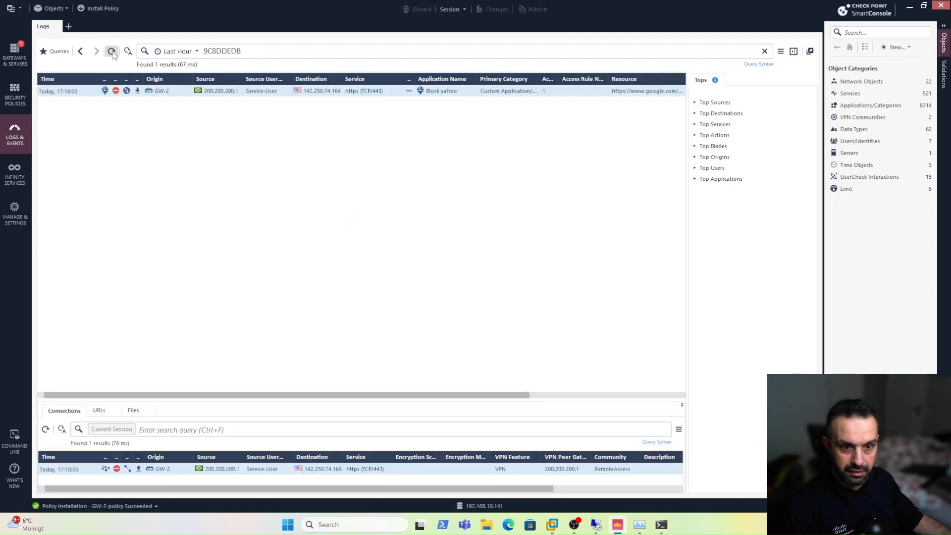
- Open the matching log entry, enlarge its details, and examine the UserCheck information and the matched rules
double_click(239, 93)
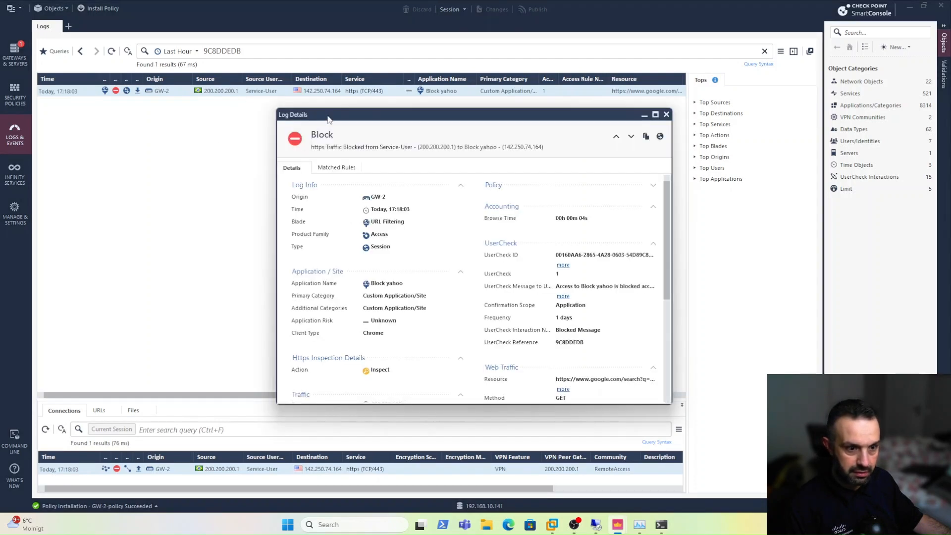
left_click_drag(328, 119, 214, 83)
left_click_drag(563, 366, 692, 451)
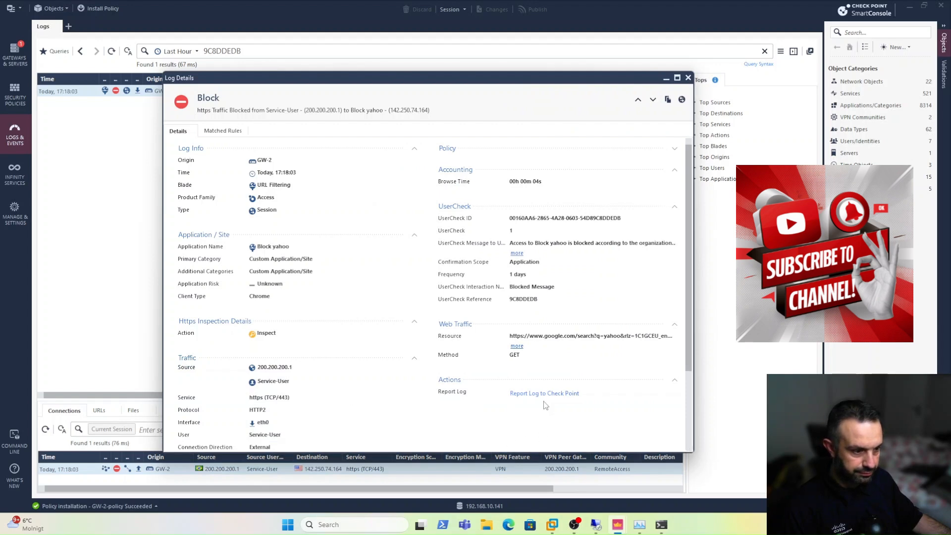
left_click_drag(510, 289, 544, 288)
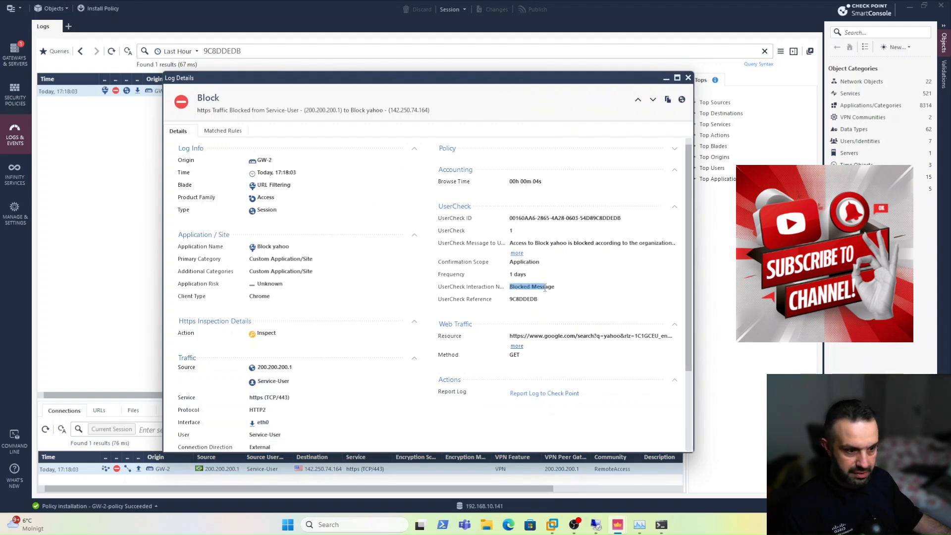
left_click(437, 290)
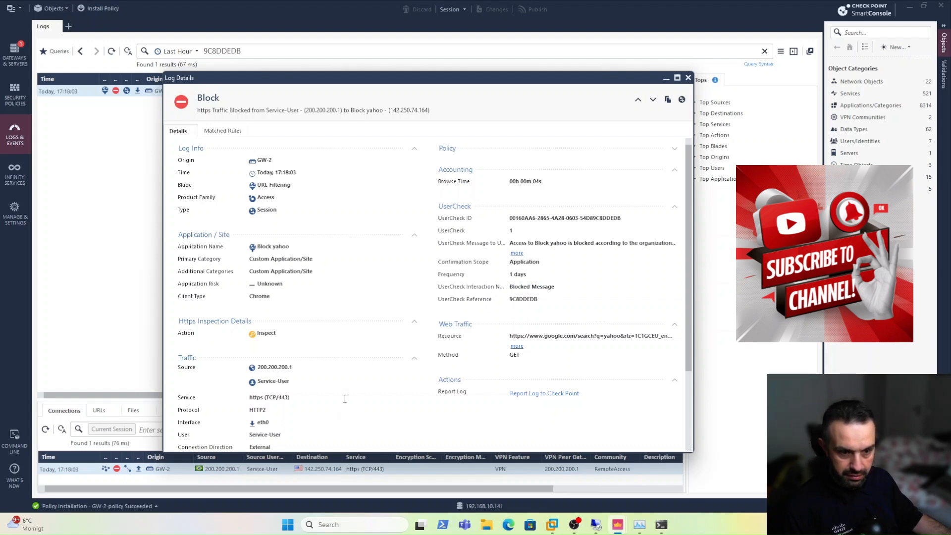
left_click(223, 131)
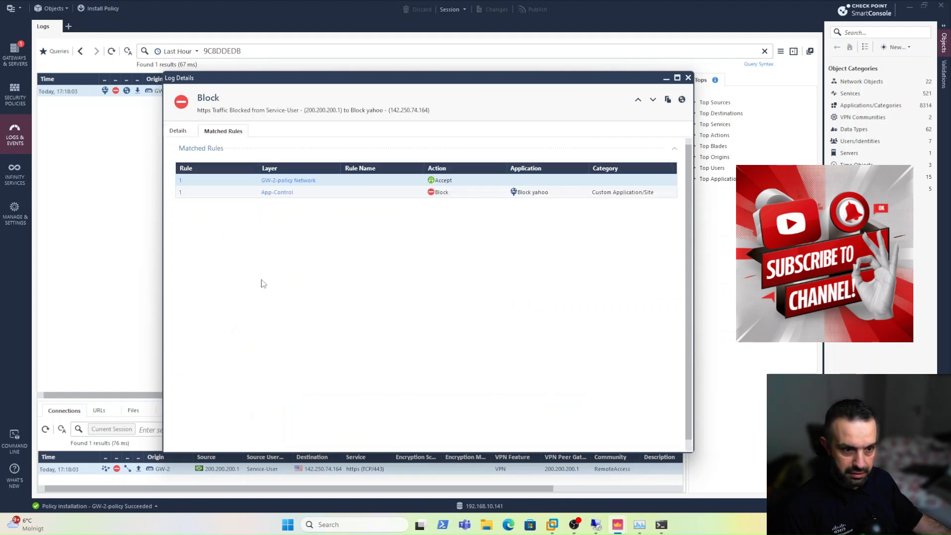